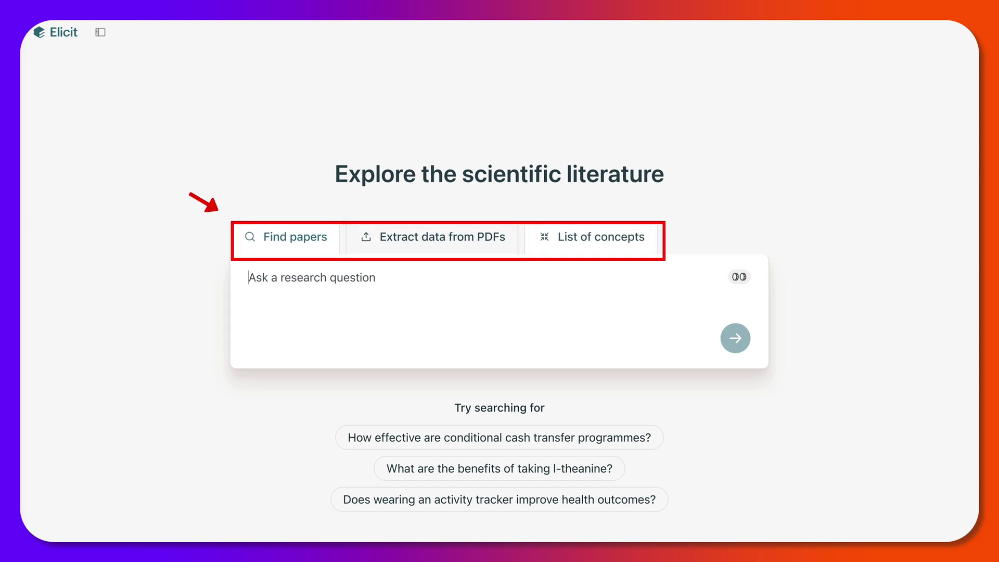
# Run a List of concepts search for "AI for Research".
pyautogui.click(592, 237)
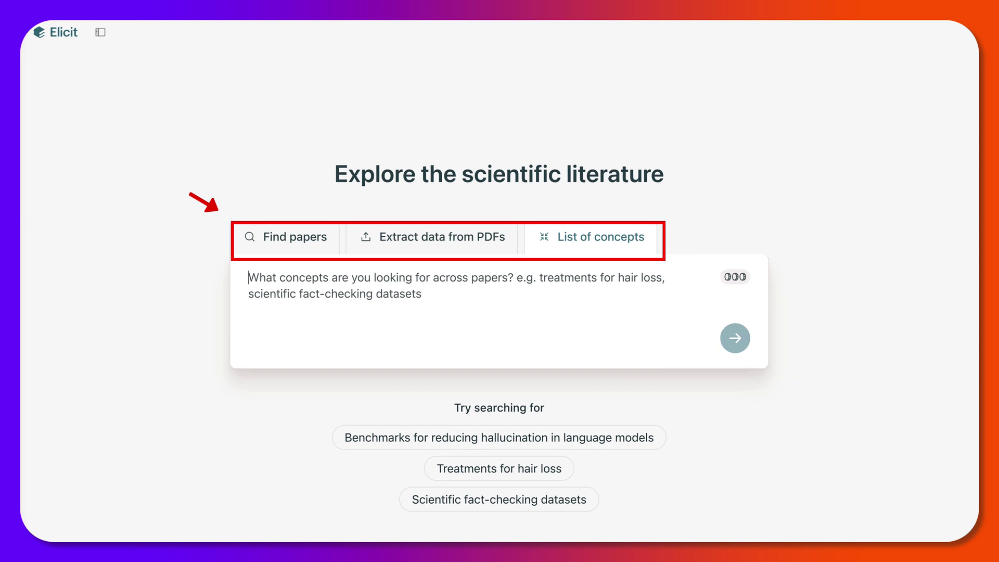
pyautogui.write('AI for R')
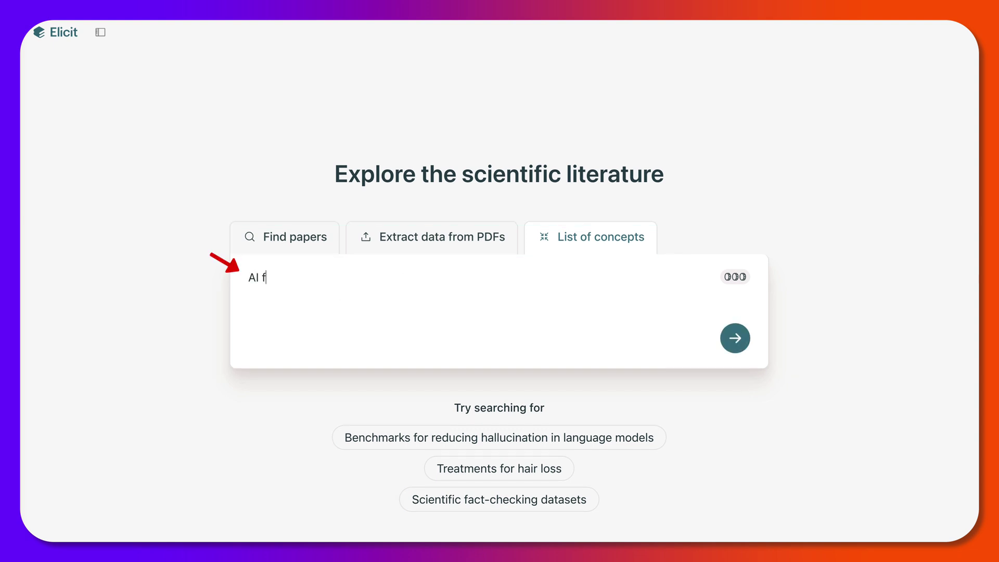
pyautogui.write('esearch')
pyautogui.press('Return')
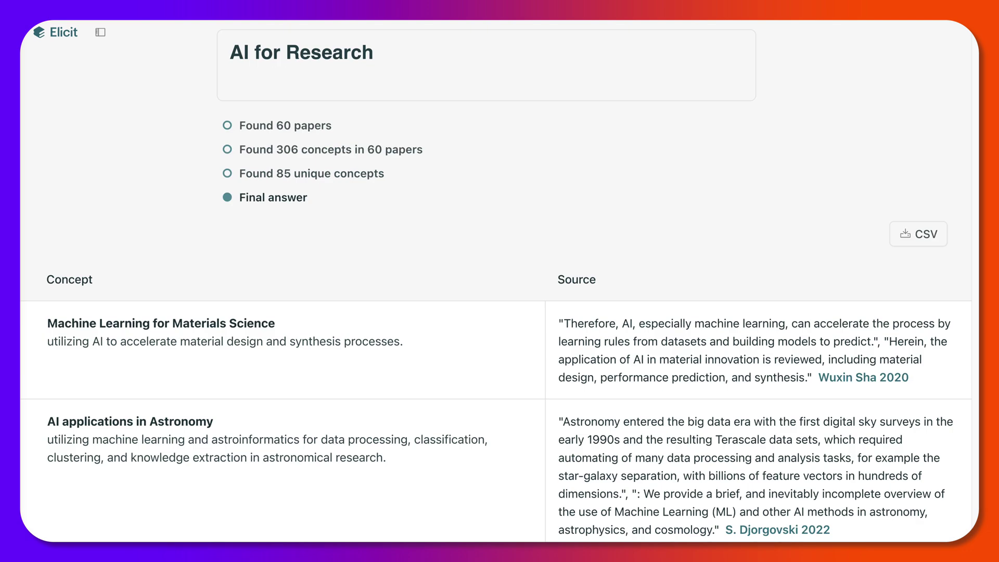
# Examine the concepts found for AI for Research and the source quotations given for each one.
pyautogui.scroll(-2, 495, 285)
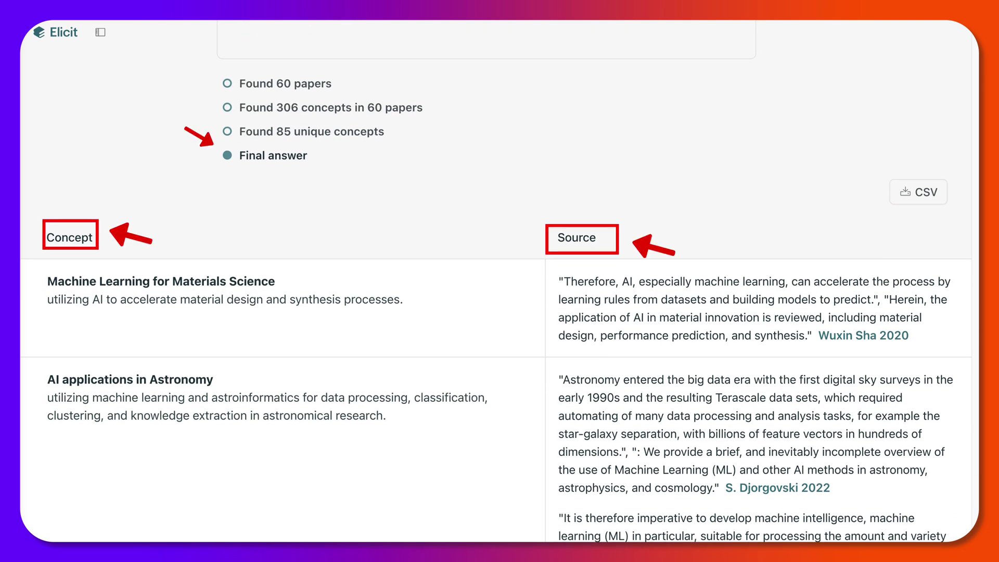
pyautogui.scroll(-3, 496, 292)
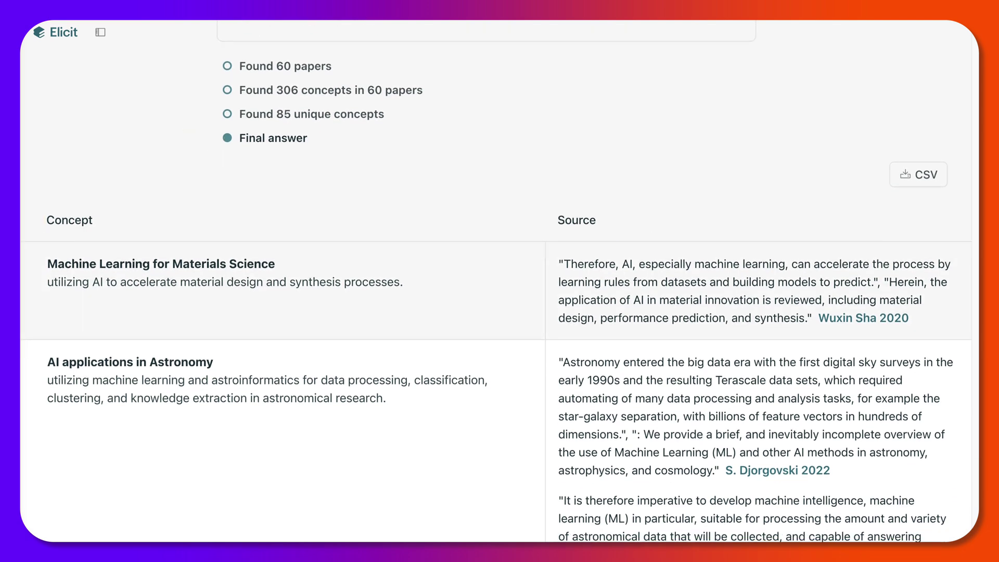
pyautogui.scroll(-5, 495, 292)
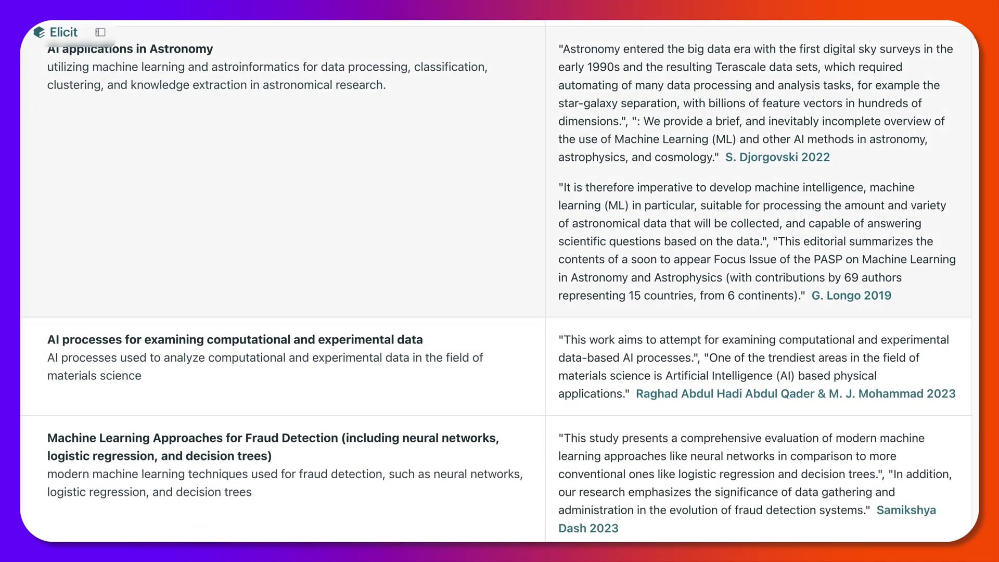
pyautogui.scroll(-1, 495, 280)
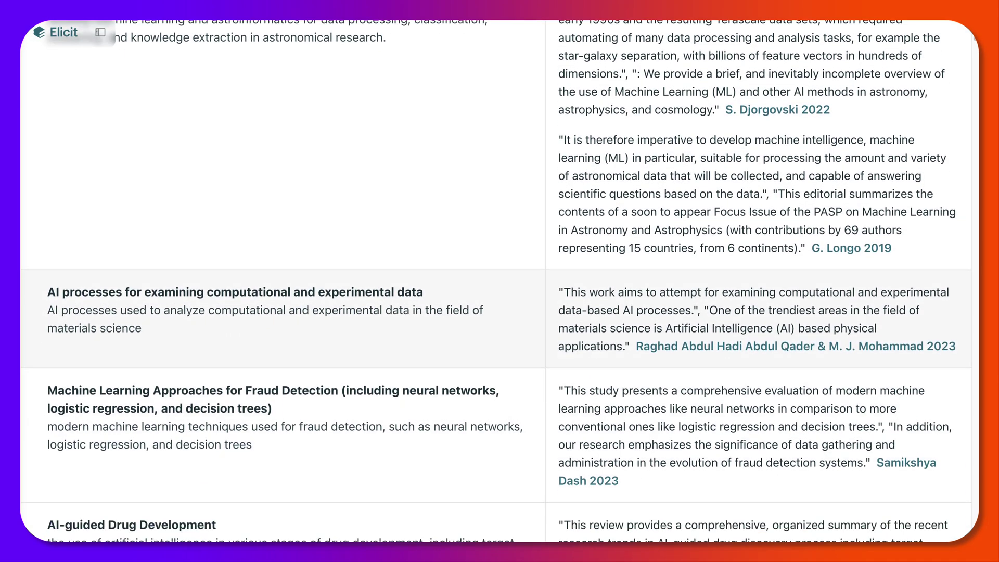
pyautogui.scroll(-5, 495, 281)
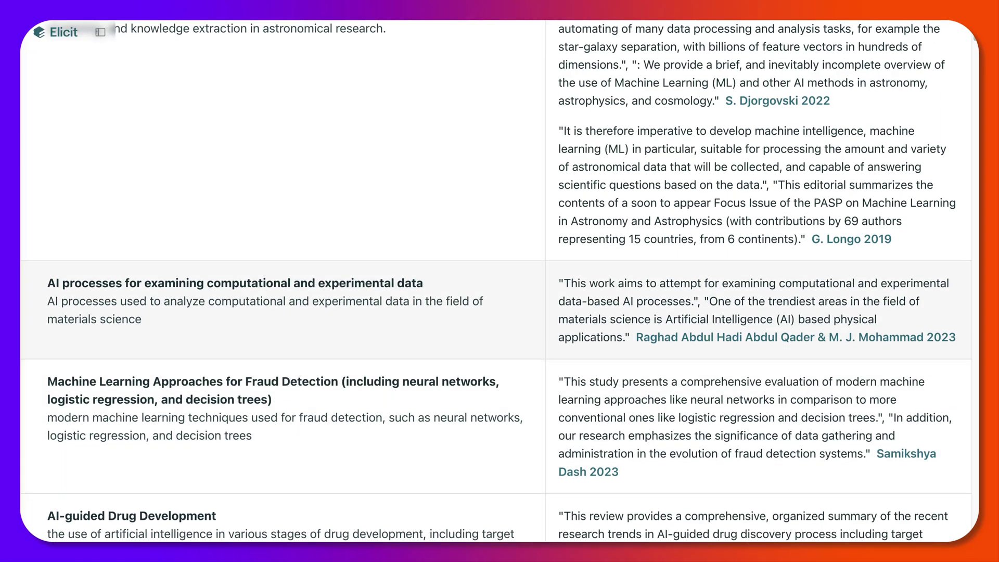
pyautogui.scroll(-2, 495, 338)
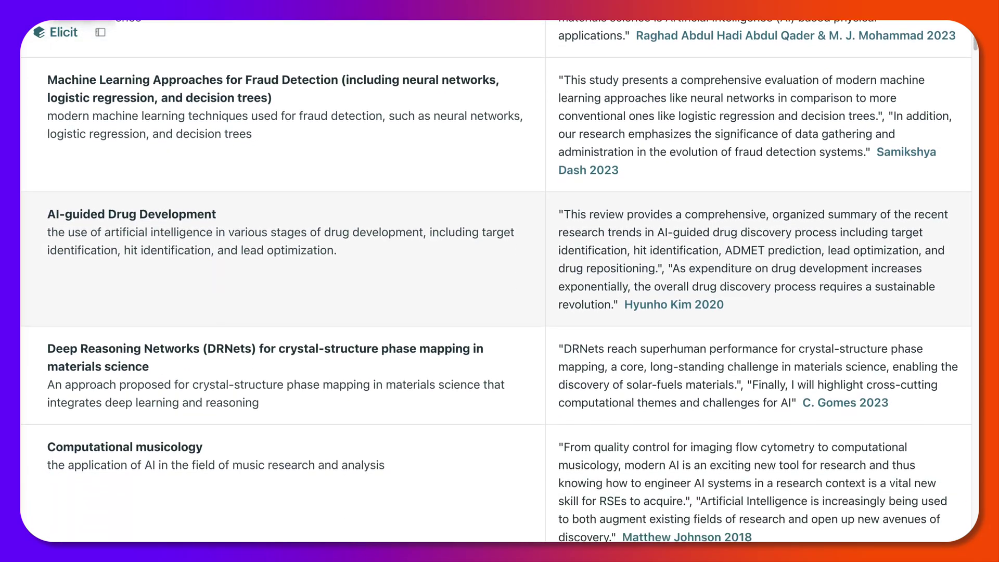
pyautogui.scroll(-6, 496, 338)
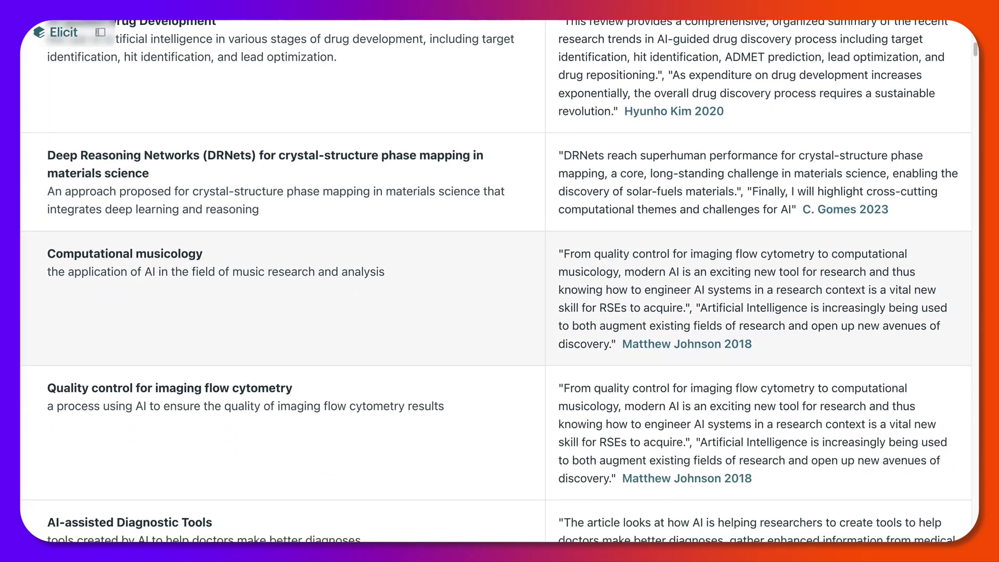
pyautogui.scroll(-6, 496, 338)
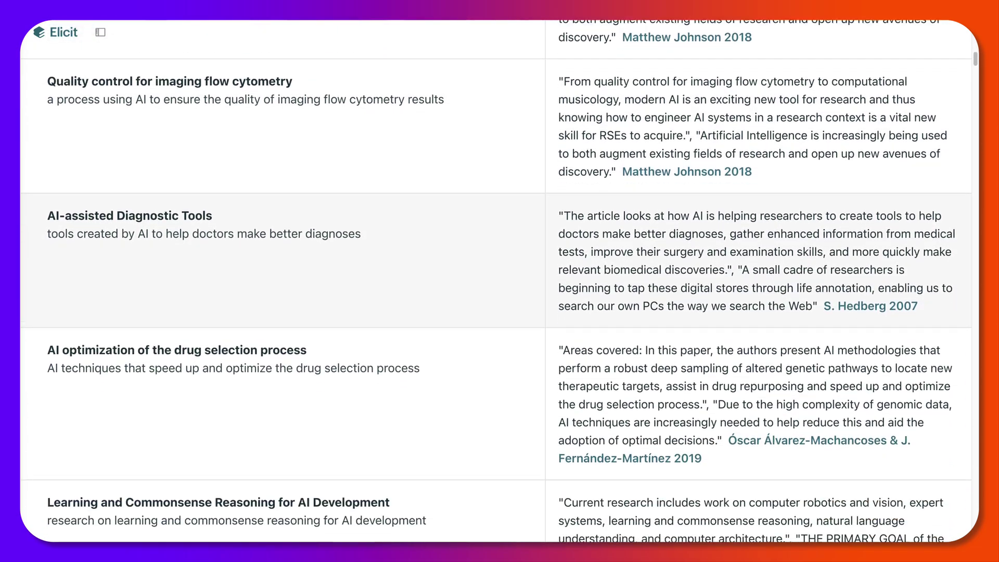
pyautogui.scroll(9, 495, 339)
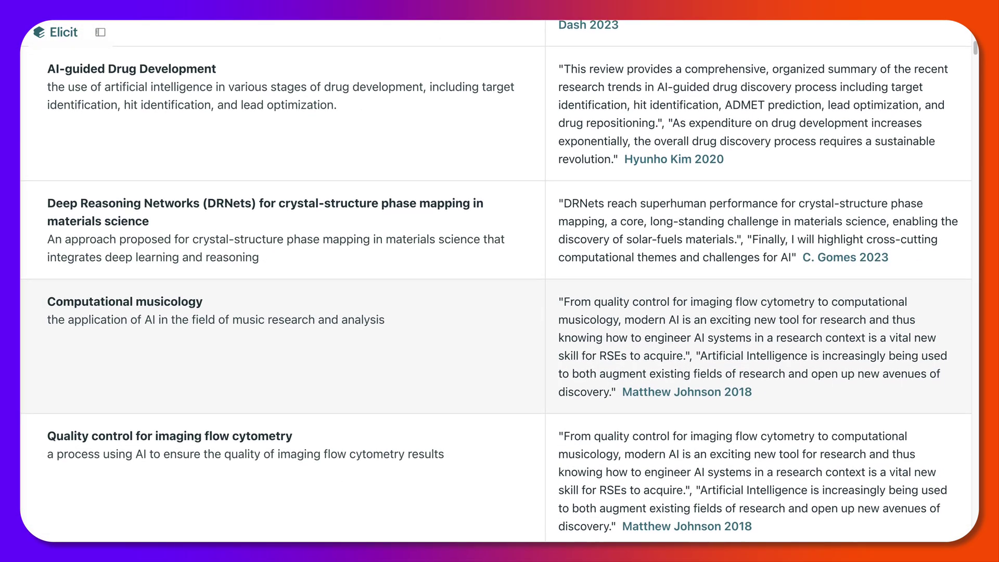
pyautogui.scroll(15, 495, 338)
pyautogui.scroll(2, 495, 338)
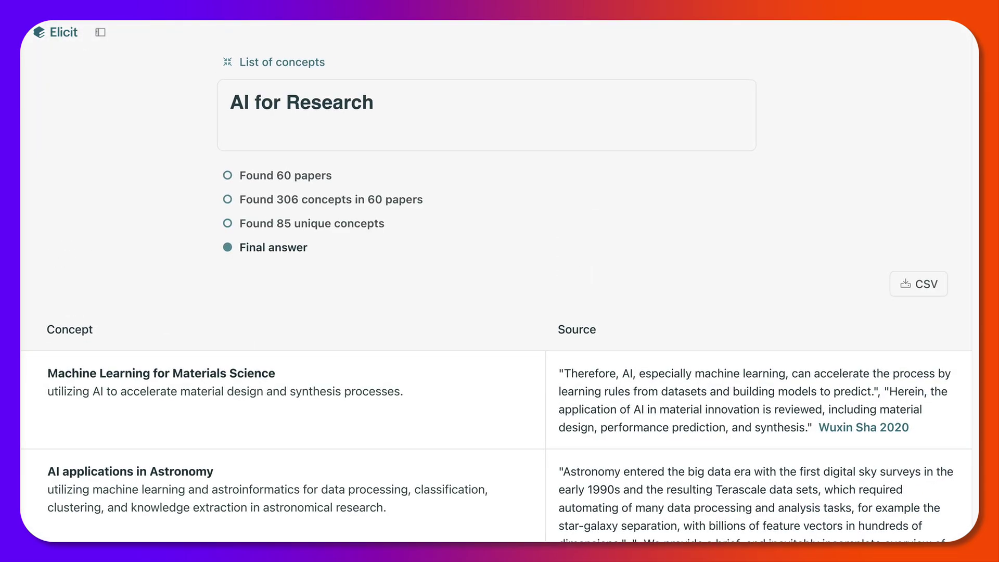
# Pin the sidebar open and check its workflow history, help entries and remaining credits.
pyautogui.moveTo(100, 32)
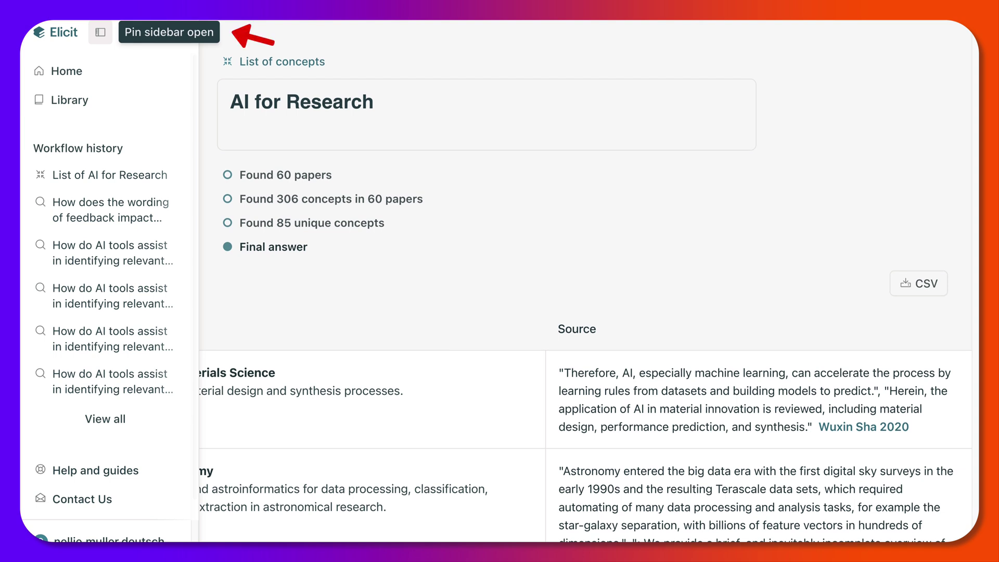
pyautogui.click(101, 32)
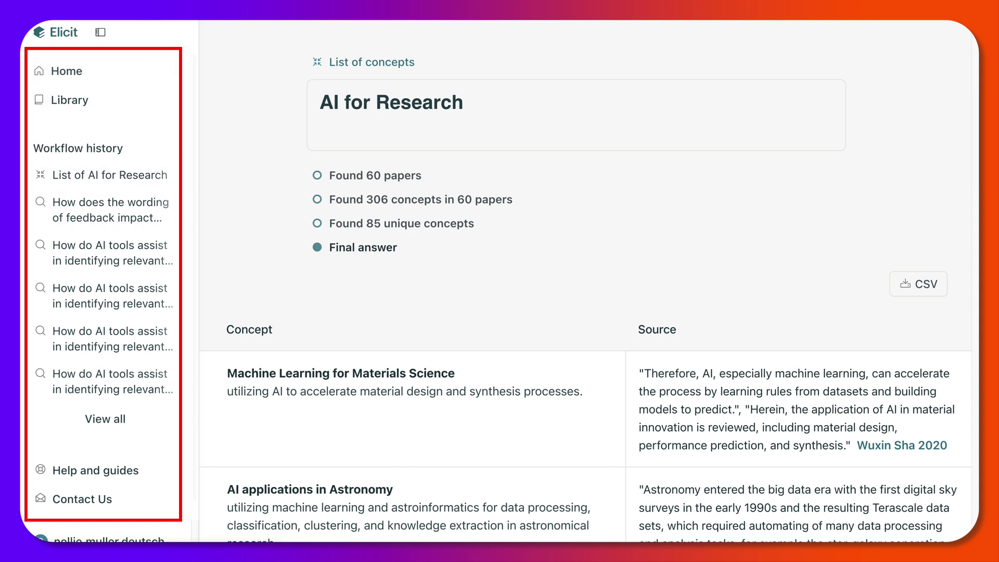
pyautogui.scroll(-1, 104, 177)
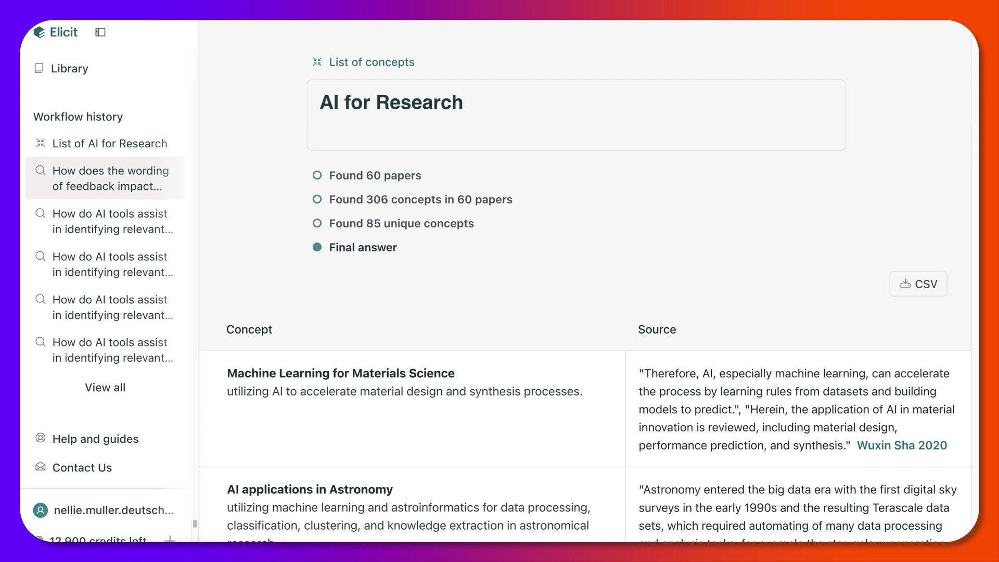
pyautogui.scroll(-1, 104, 177)
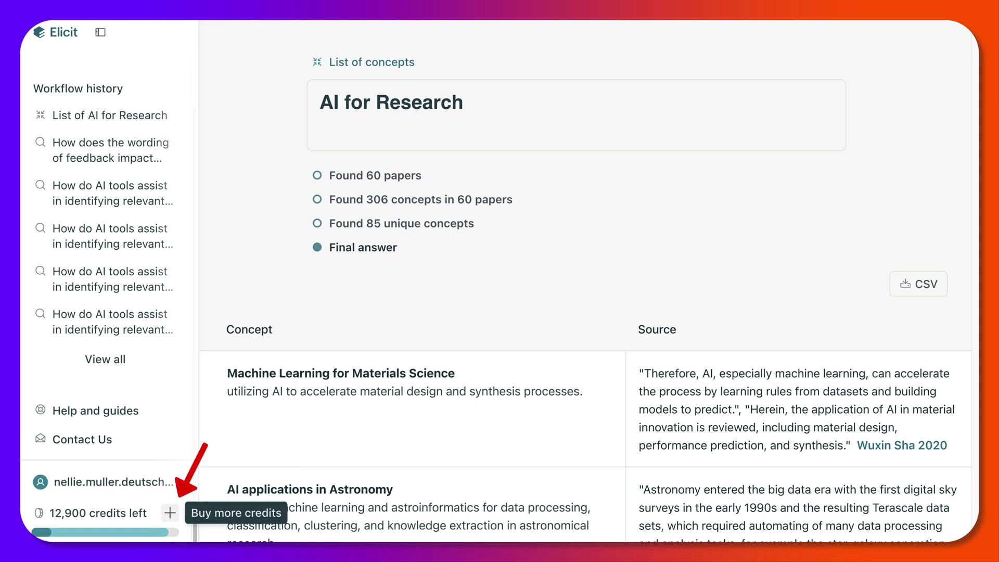
pyautogui.scroll(2, 104, 278)
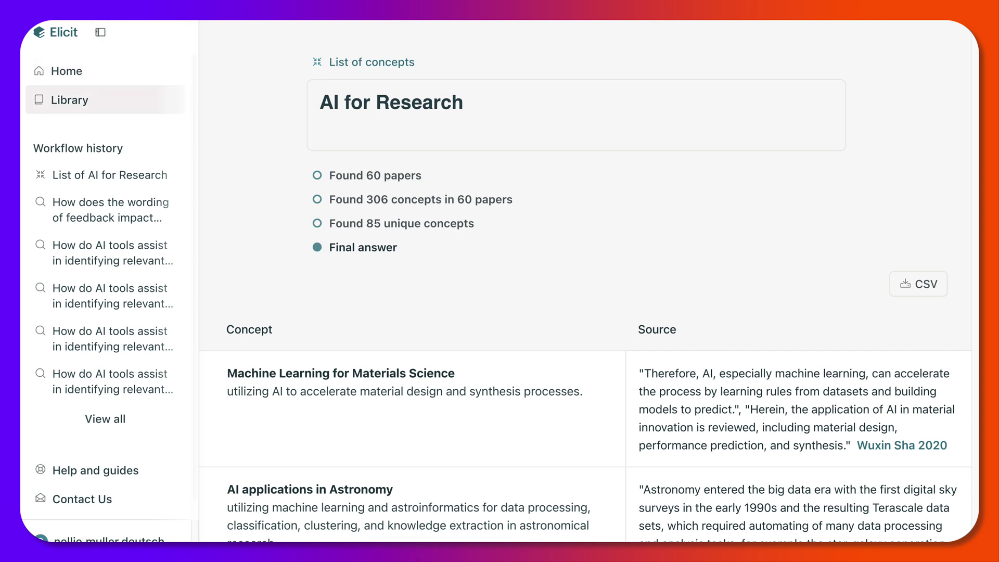
# Connect the Library to Zotero by authorizing Elicit's access to the Zotero account.
pyautogui.click(70, 100)
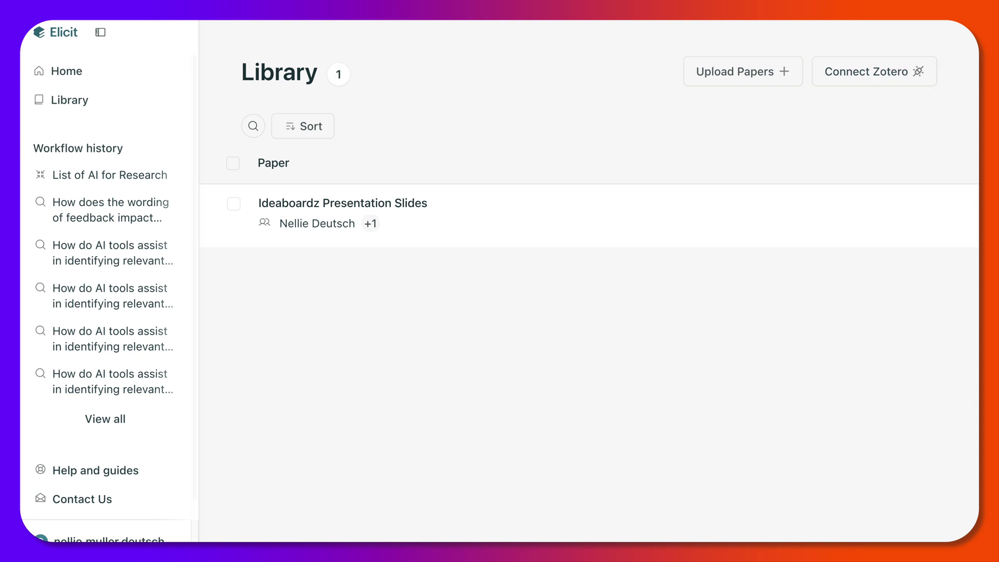
pyautogui.click(874, 71)
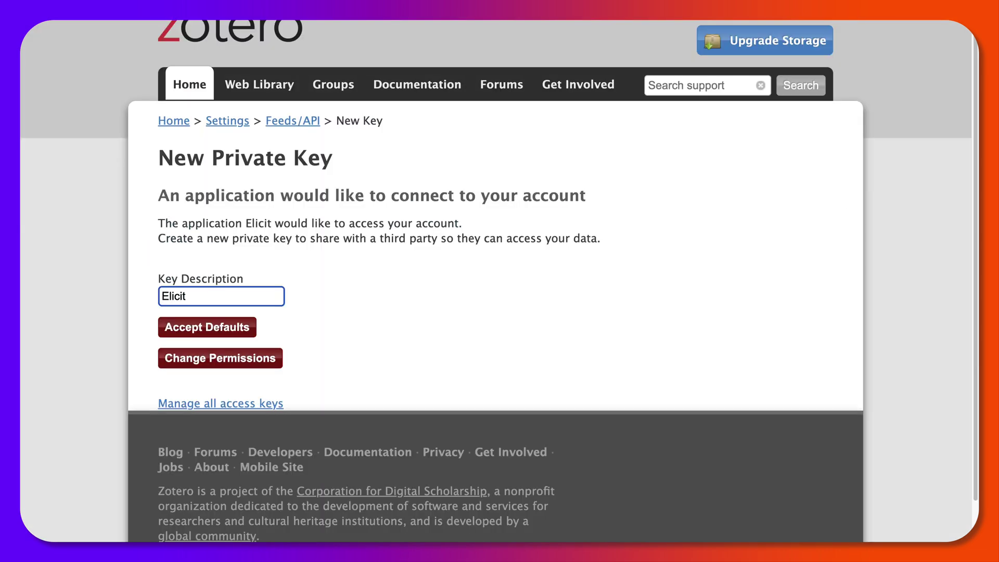
pyautogui.scroll(-2, 499, 281)
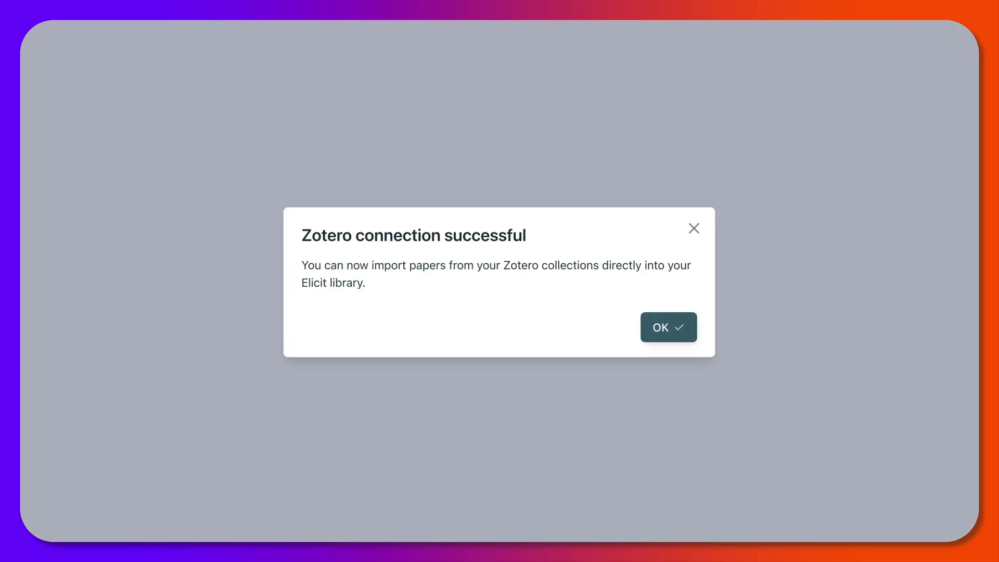
pyautogui.click(668, 327)
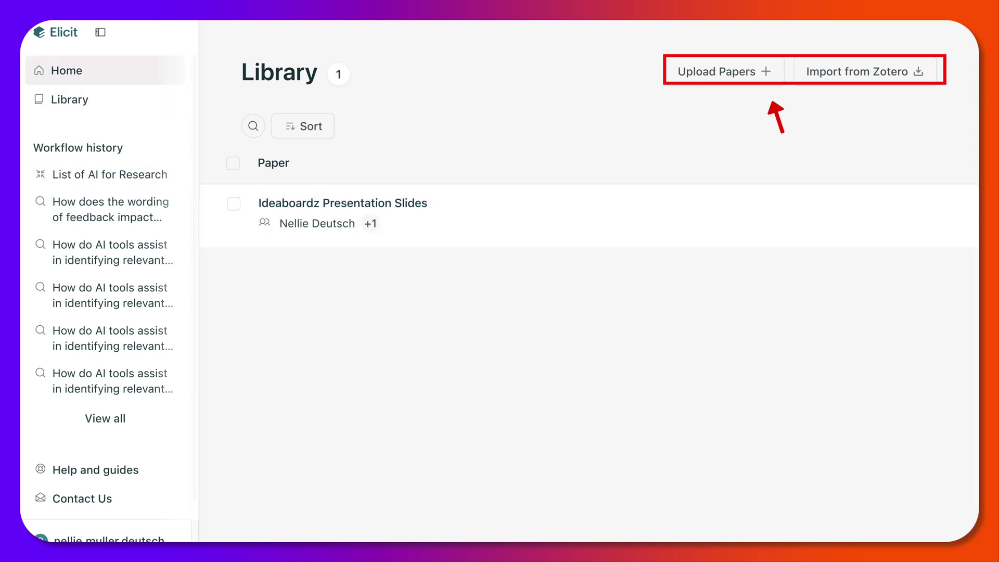
# Return to the home page and run a Find papers search for "AI for research".
pyautogui.click(67, 70)
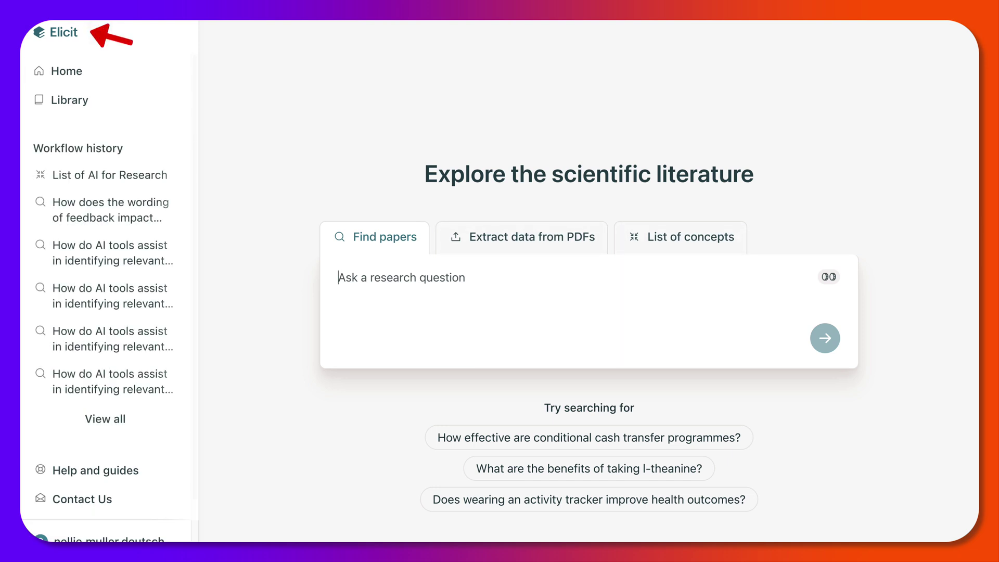
pyautogui.moveTo(828, 277)
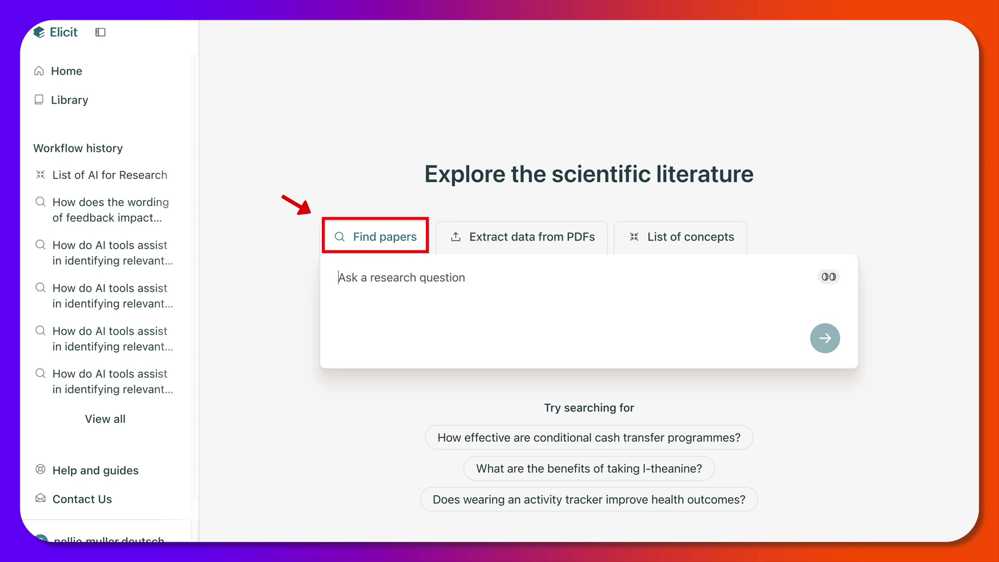
pyautogui.write('Ai to')
pyautogui.press('BackSpace')
pyautogui.press('BackSpace')
pyautogui.press('BackSpace')
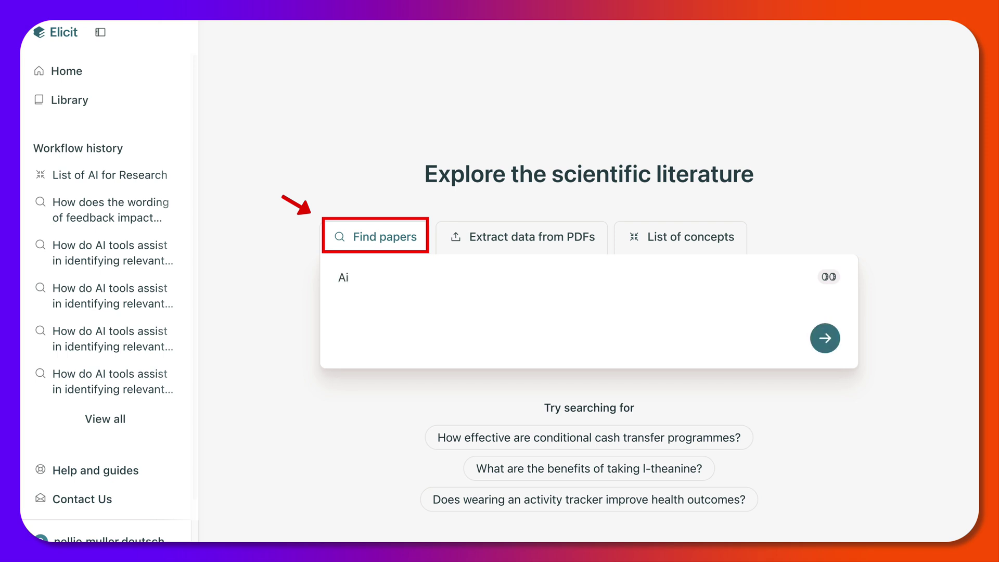
pyautogui.write('I for research')
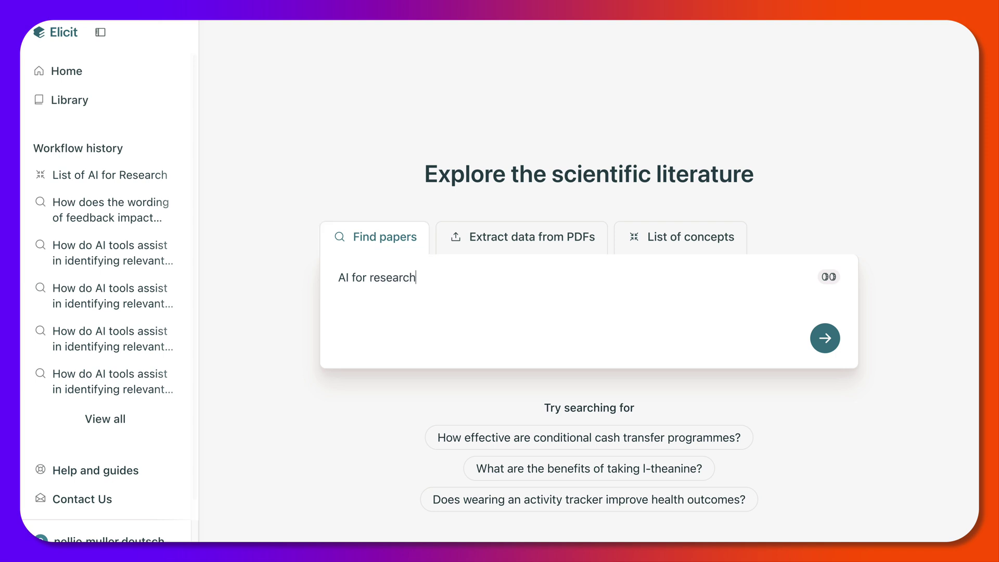
pyautogui.press('Return')
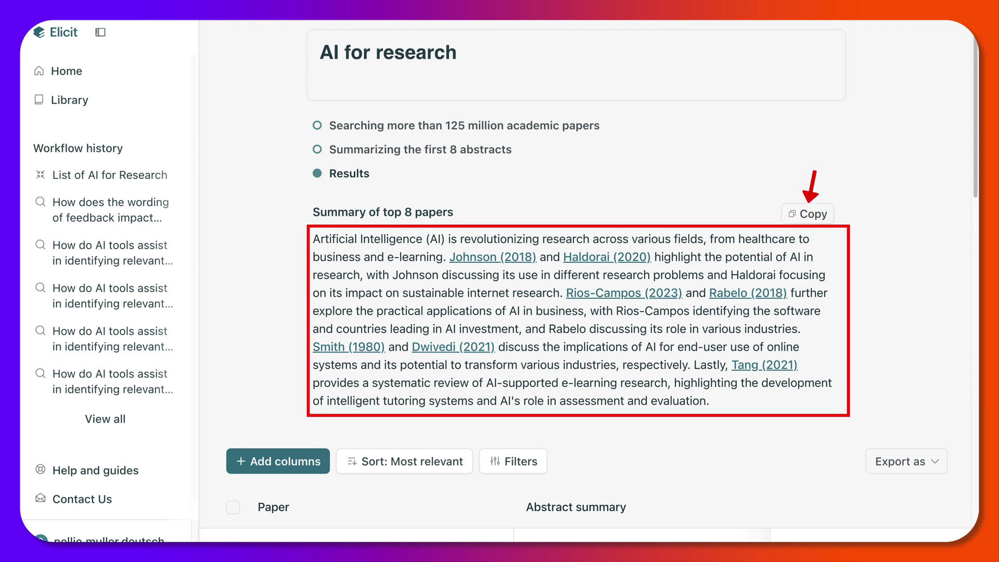
# Set the results filters to papers that have a PDF and a publication year of 2023.
pyautogui.scroll(-1, 584, 281)
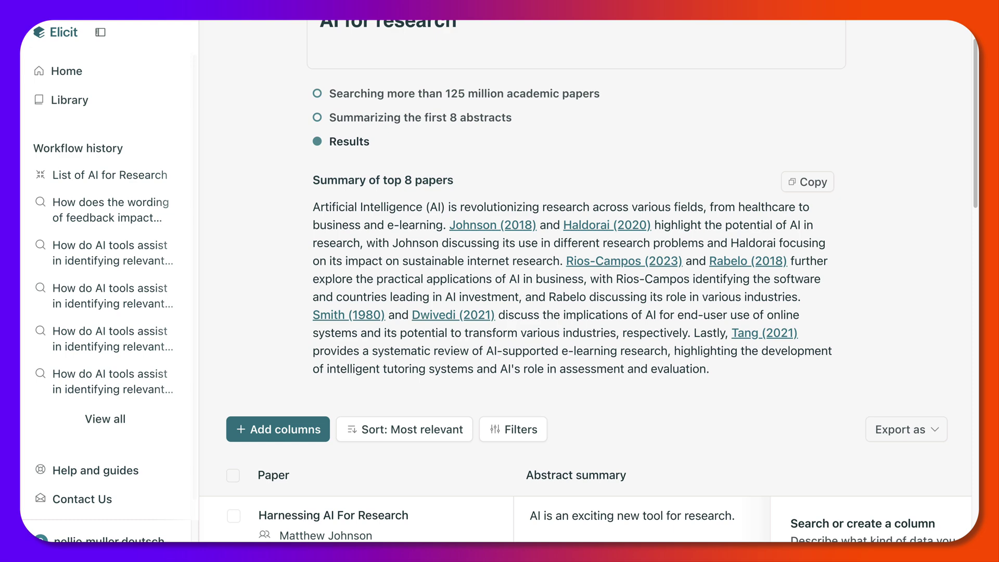
pyautogui.scroll(-3, 585, 281)
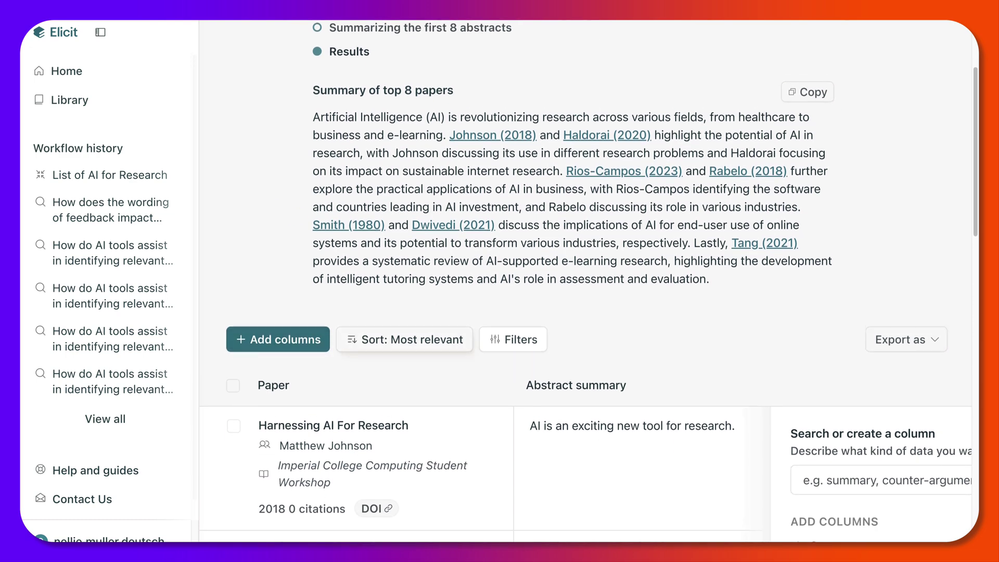
pyautogui.scroll(-4, 589, 281)
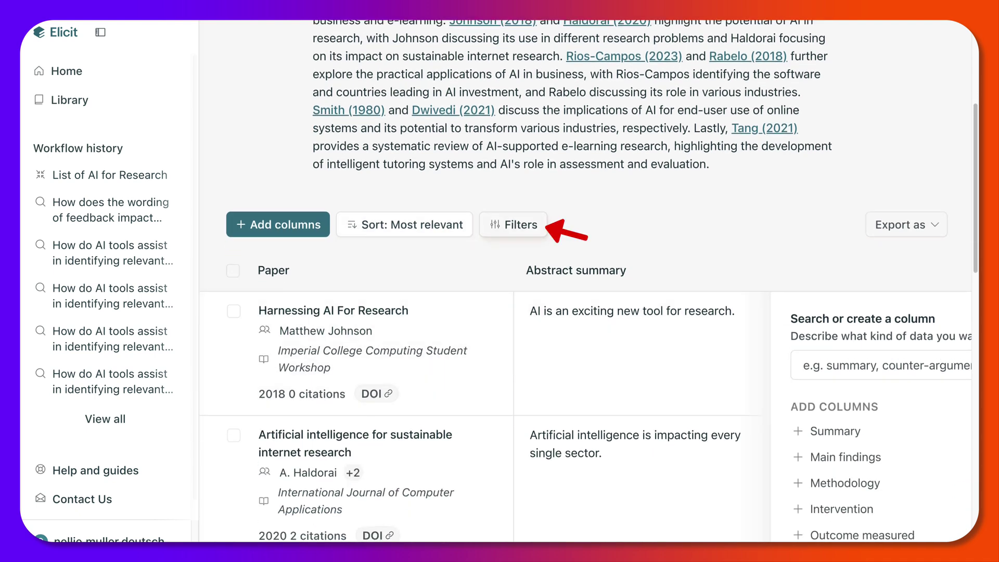
pyautogui.click(546, 228)
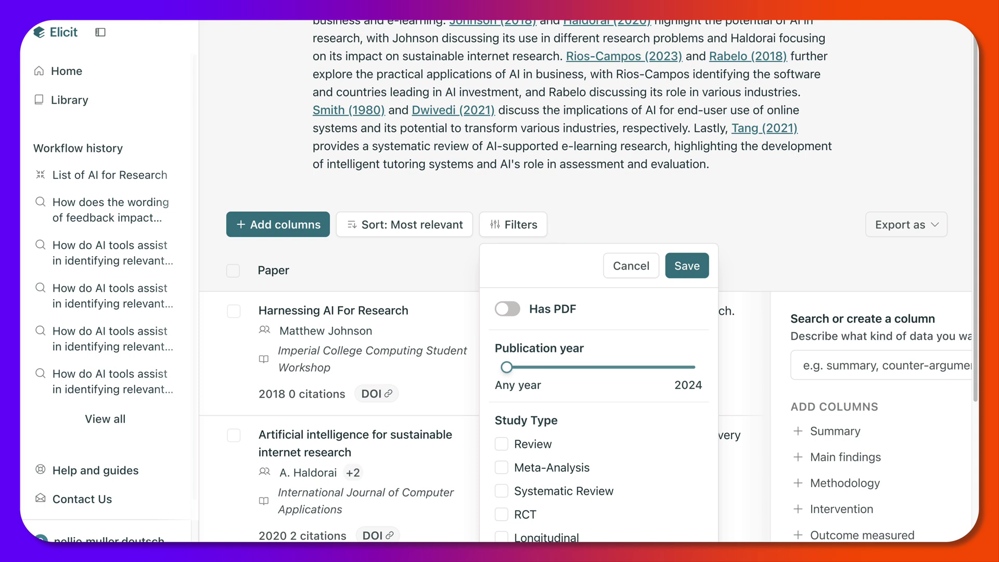
pyautogui.click(507, 309)
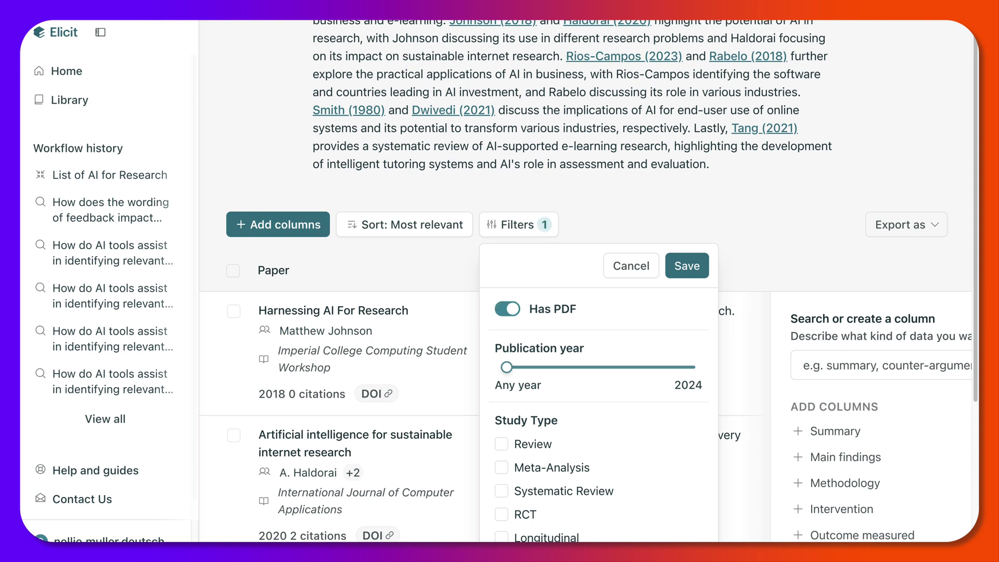
pyautogui.moveTo(506, 367); pyautogui.dragTo(694, 367)
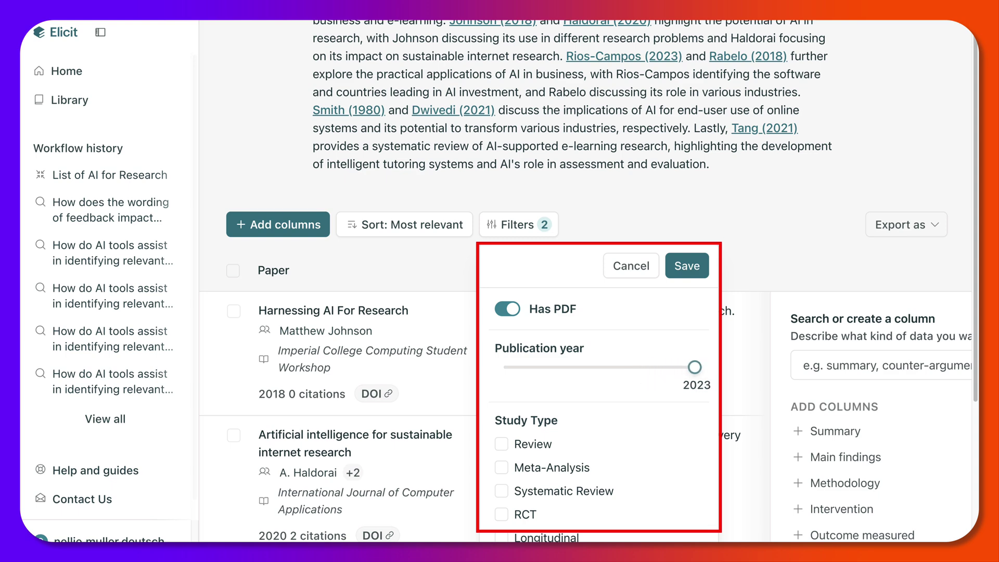
# Limit the study type filter to Longitudinal and look over the abstract keyword filter options.
pyautogui.scroll(-5, 599, 364)
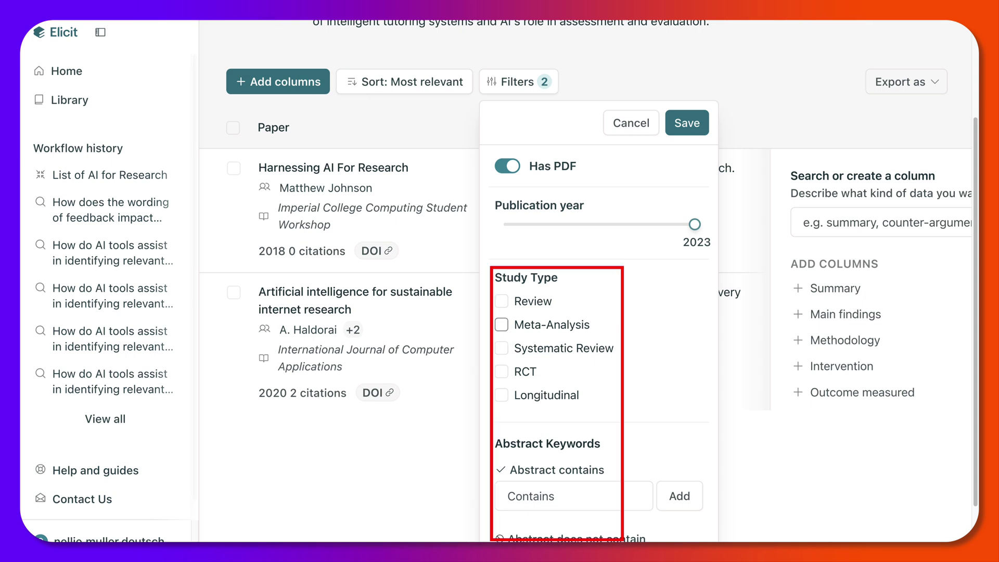
pyautogui.scroll(5, 598, 339)
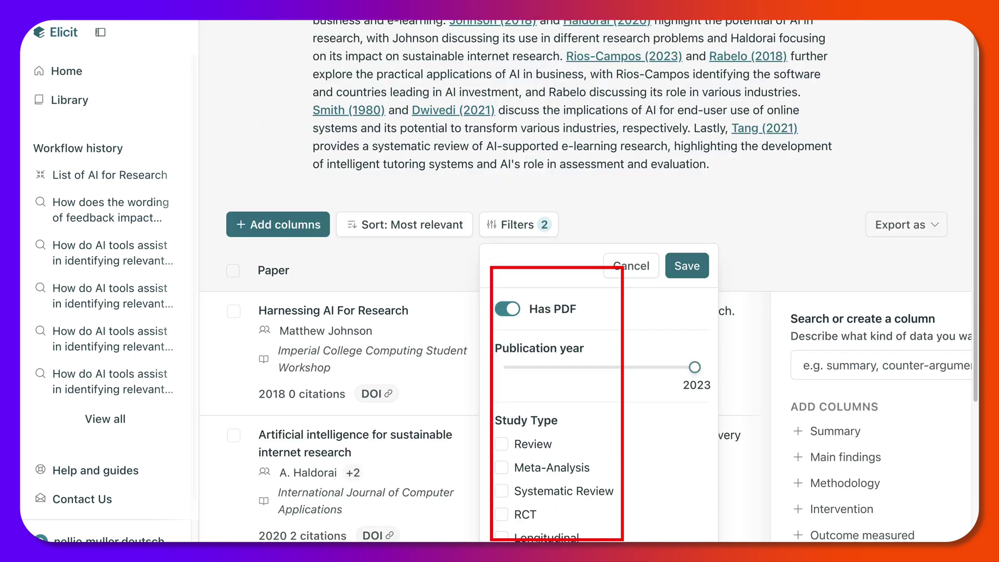
pyautogui.scroll(-5, 502, 333)
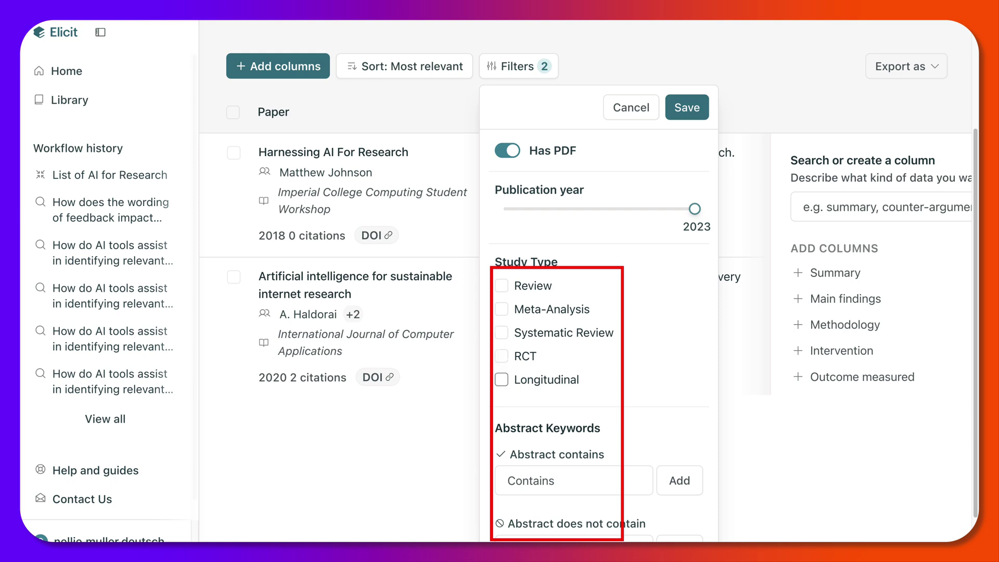
pyautogui.scroll(5, 503, 333)
pyautogui.scroll(-4, 502, 333)
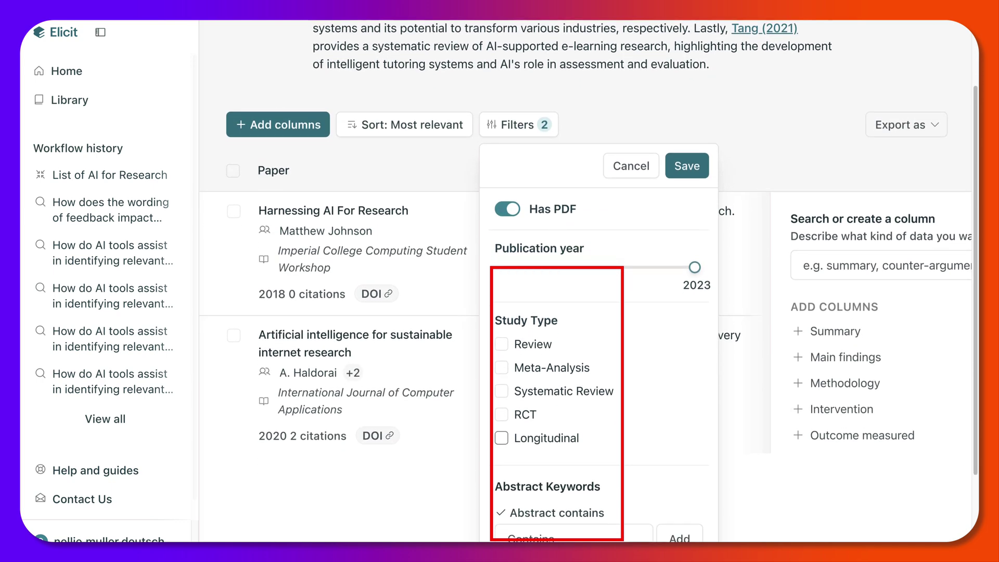
pyautogui.click(501, 437)
pyautogui.scroll(-4, 501, 438)
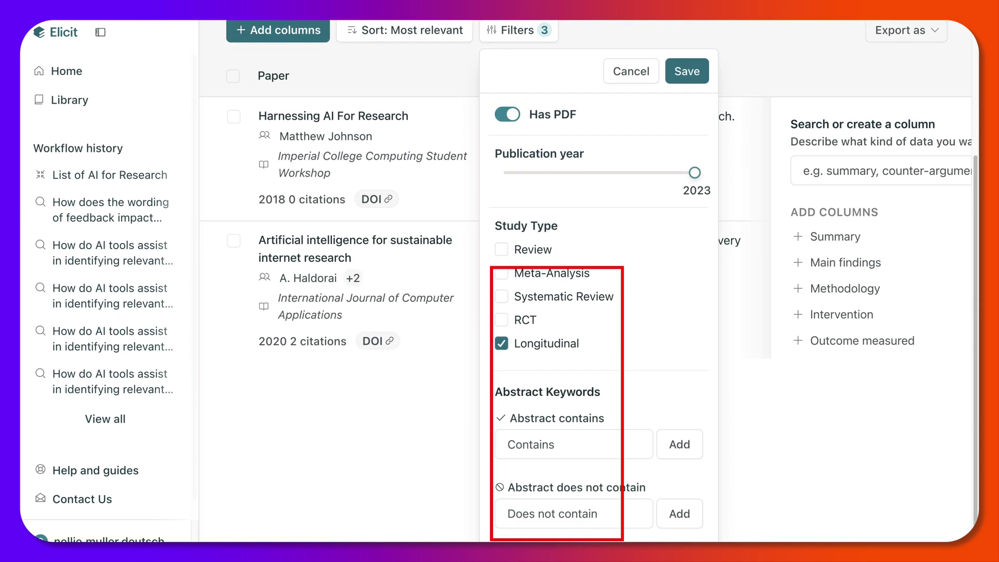
pyautogui.scroll(3, 502, 333)
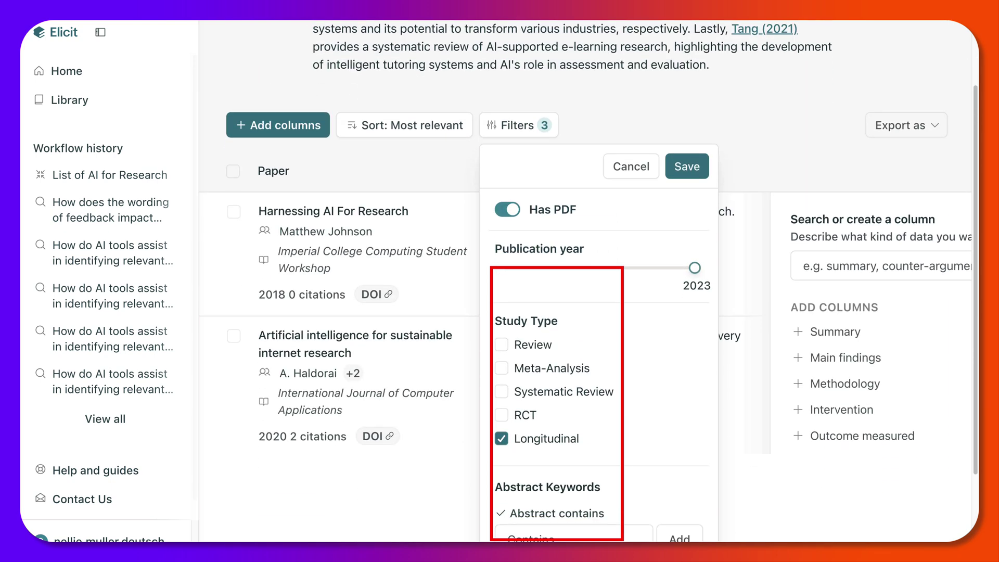
pyautogui.scroll(-3, 502, 333)
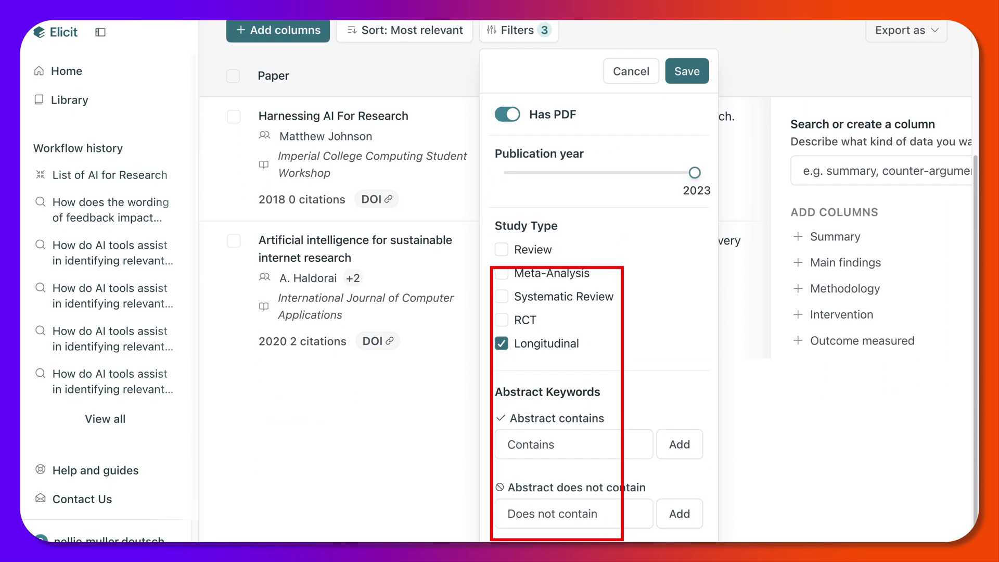
pyautogui.scroll(5, 874, 372)
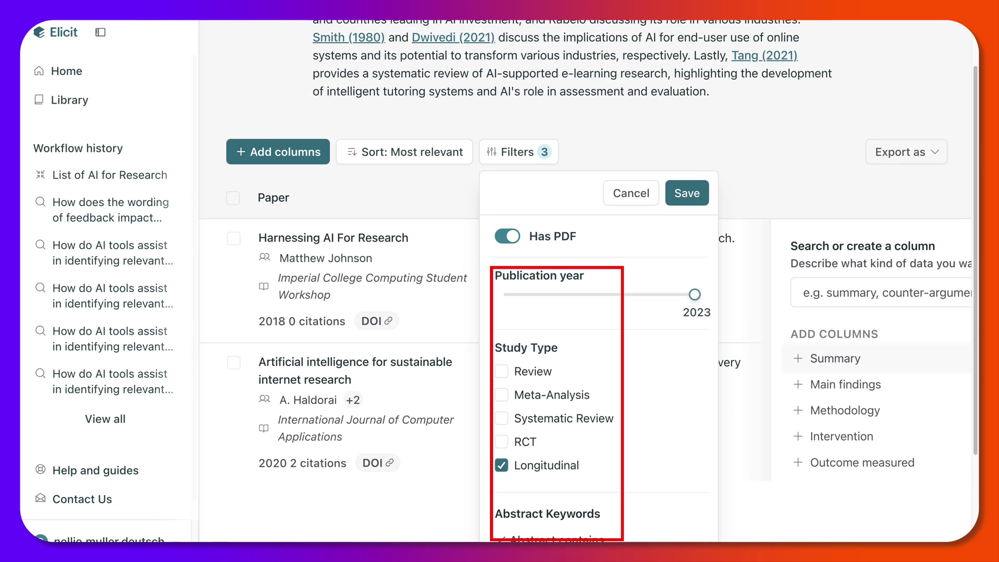
# Add the Summary and Main findings columns to the results table, unpinning the sidebar to make room for them.
pyautogui.scroll(2, 874, 385)
pyautogui.scroll(-4, 874, 385)
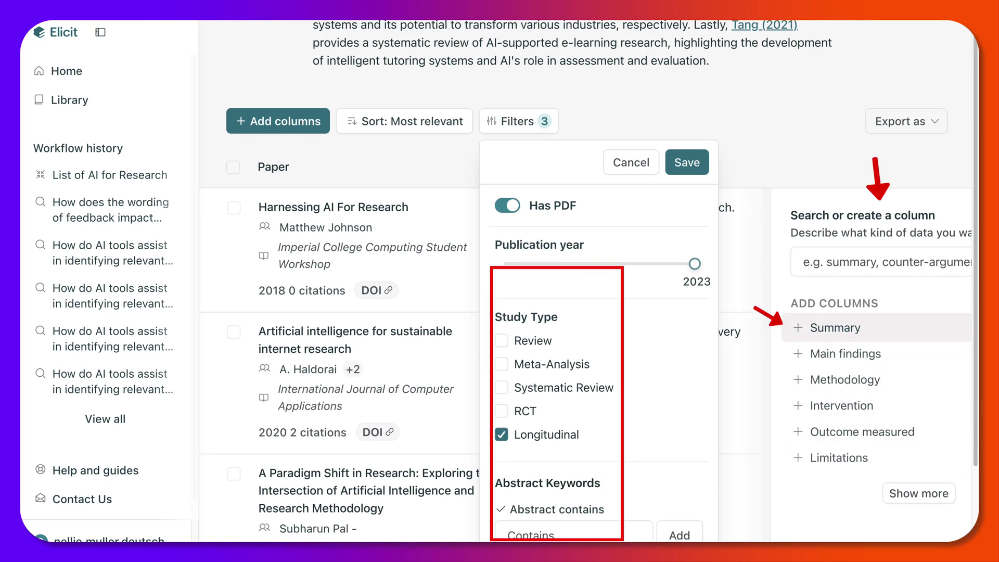
pyautogui.click(835, 328)
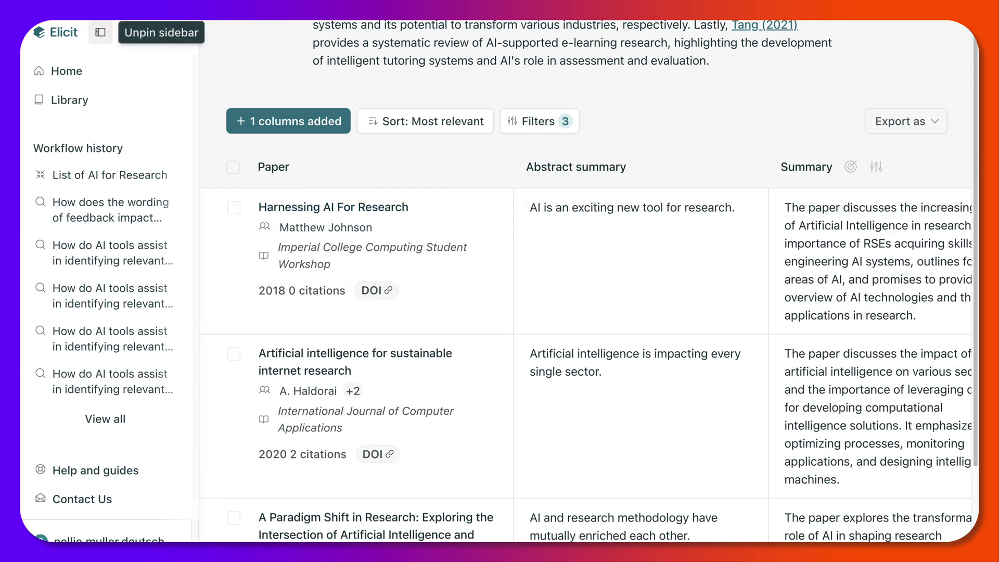
pyautogui.click(100, 33)
pyautogui.click(101, 32)
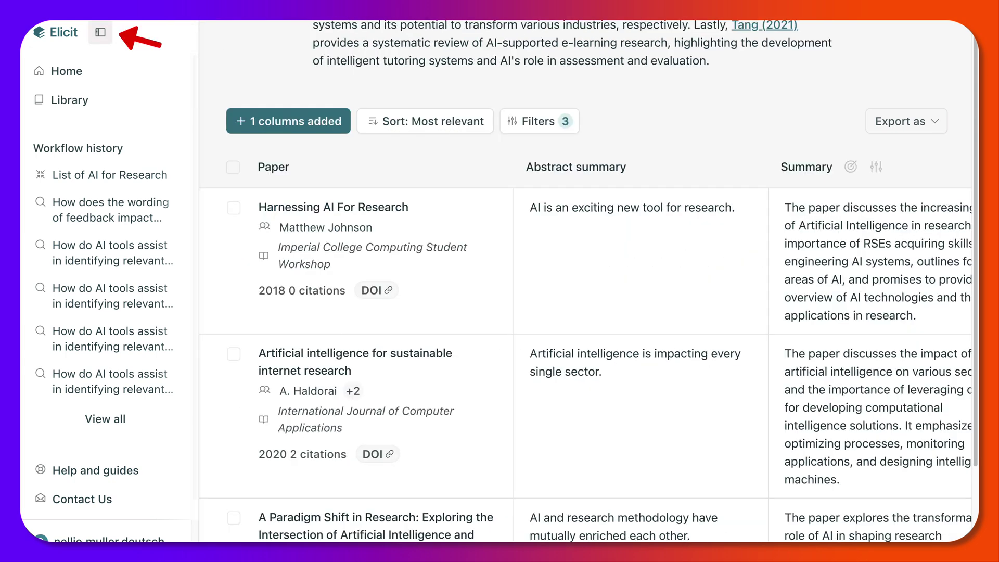
pyautogui.click(100, 32)
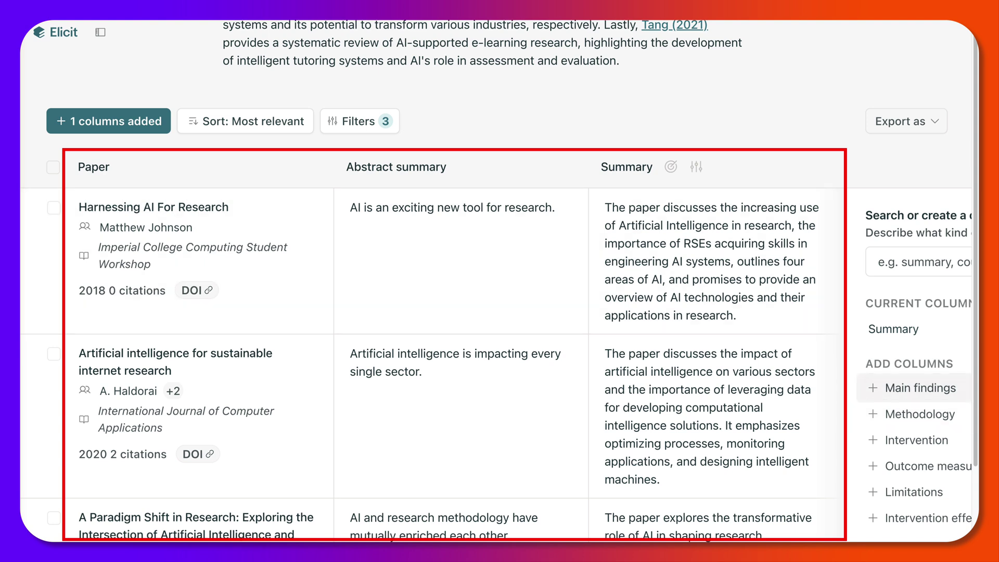
pyautogui.click(913, 388)
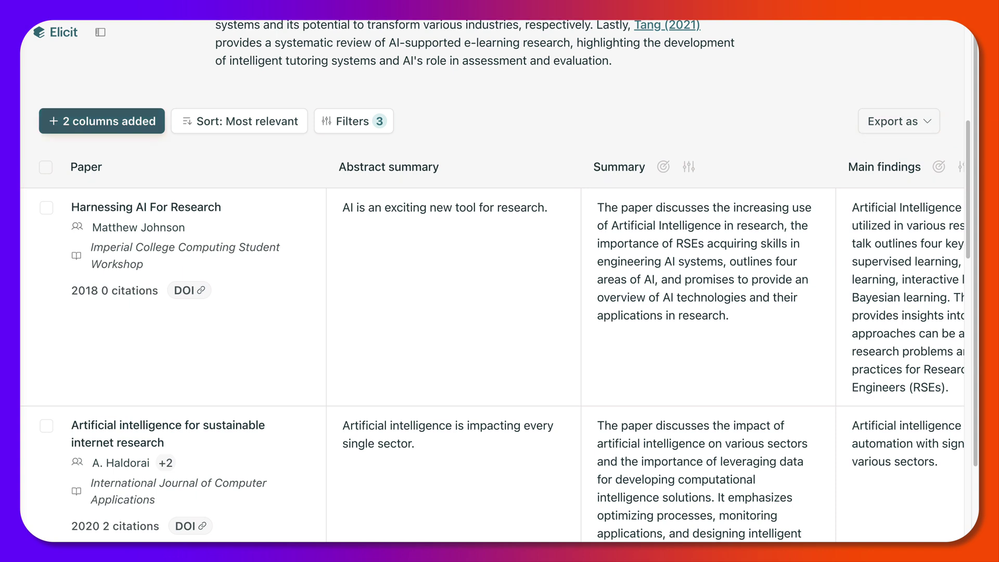
# Examine the list of additional data columns available for the results table, from Methodology through Policy recommendations.
pyautogui.click(102, 121)
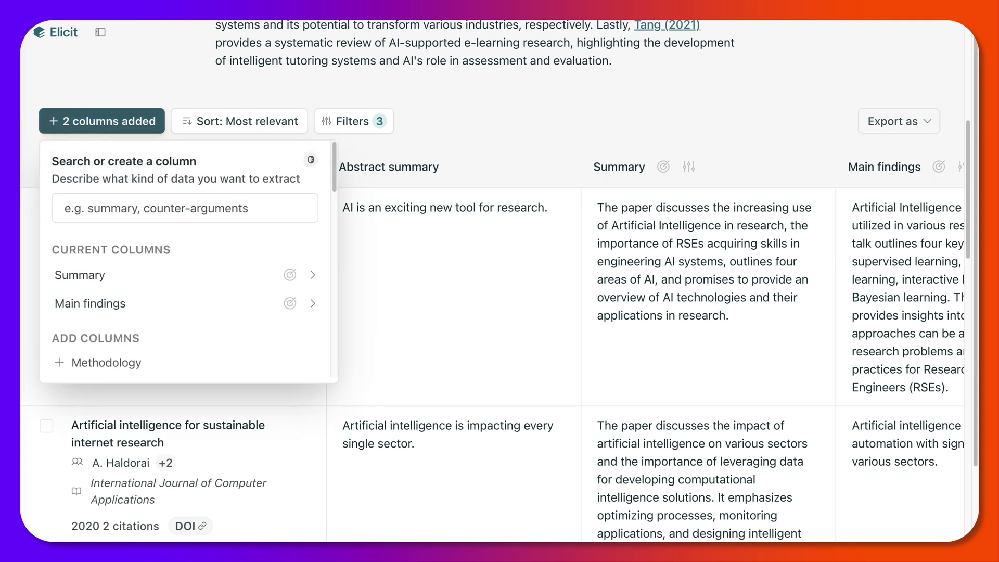
pyautogui.scroll(-3, 185, 266)
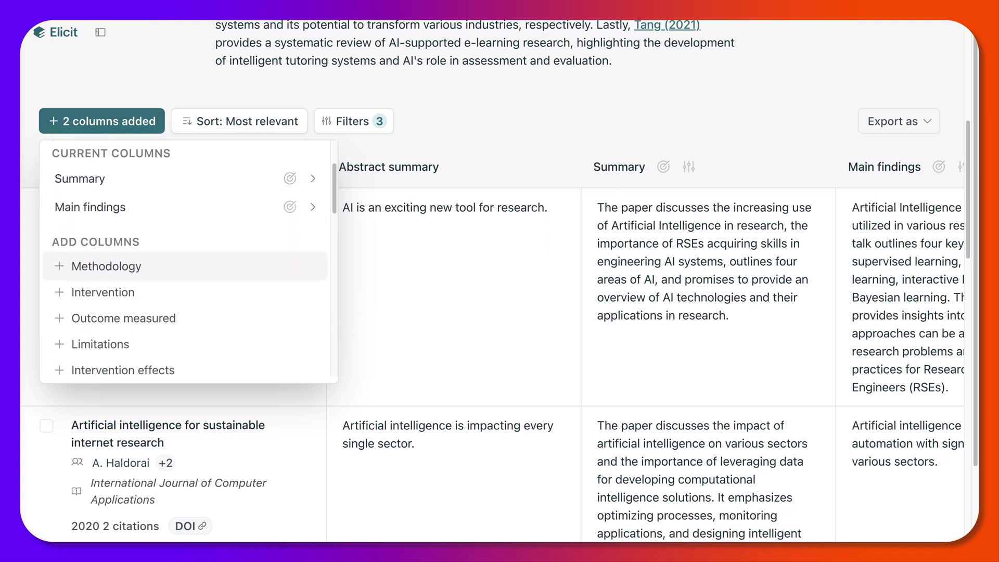
pyautogui.scroll(-2, 185, 266)
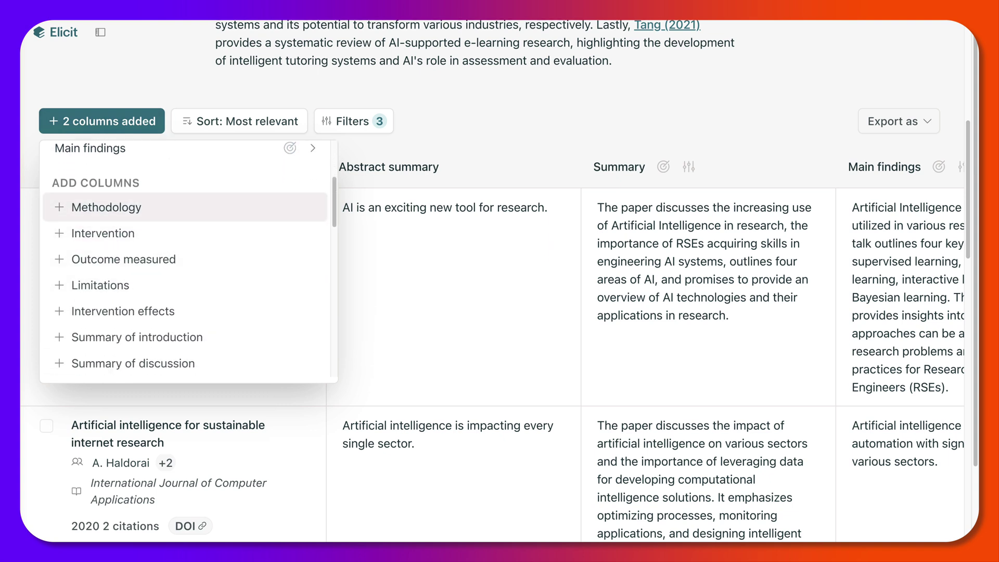
pyautogui.press('Down')
pyautogui.press('Down')
pyautogui.press('Down')
pyautogui.scroll(-2, 184, 266)
pyautogui.press('Down')
pyautogui.scroll(-2, 184, 266)
pyautogui.press('Down')
pyautogui.press('Down')
pyautogui.press('Down')
pyautogui.press('Down')
pyautogui.press('Down')
pyautogui.press('Down')
pyautogui.press('Down')
pyautogui.press('Down')
pyautogui.press('Down')
pyautogui.press('Down')
pyautogui.press('Down')
pyautogui.press('Down')
pyautogui.scroll(-7, 184, 265)
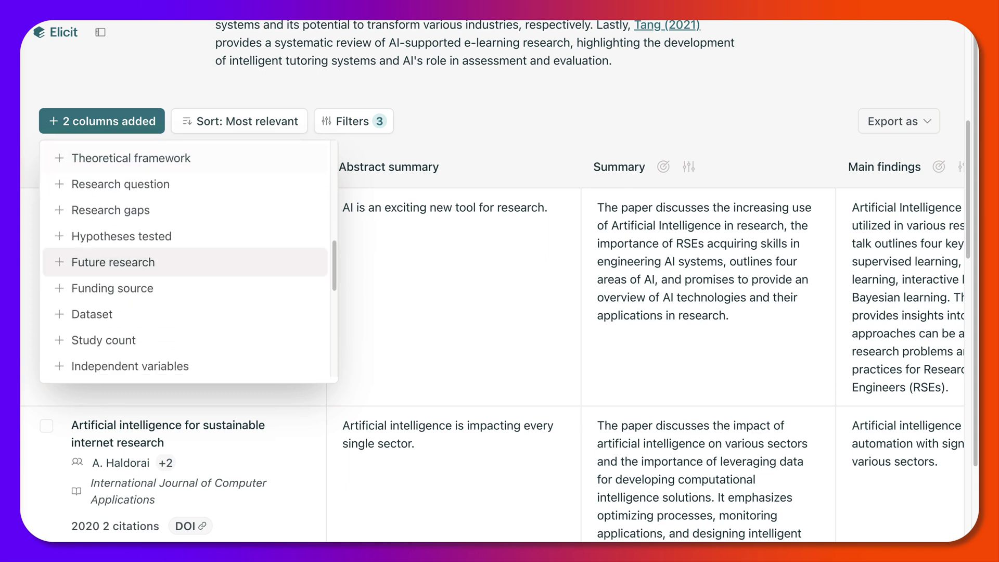
pyautogui.press('Down')
pyautogui.press('Down')
pyautogui.press('Down')
pyautogui.press('Down')
pyautogui.press('Down')
pyautogui.press('Down')
pyautogui.press('Down')
pyautogui.press('Down')
pyautogui.press('Down')
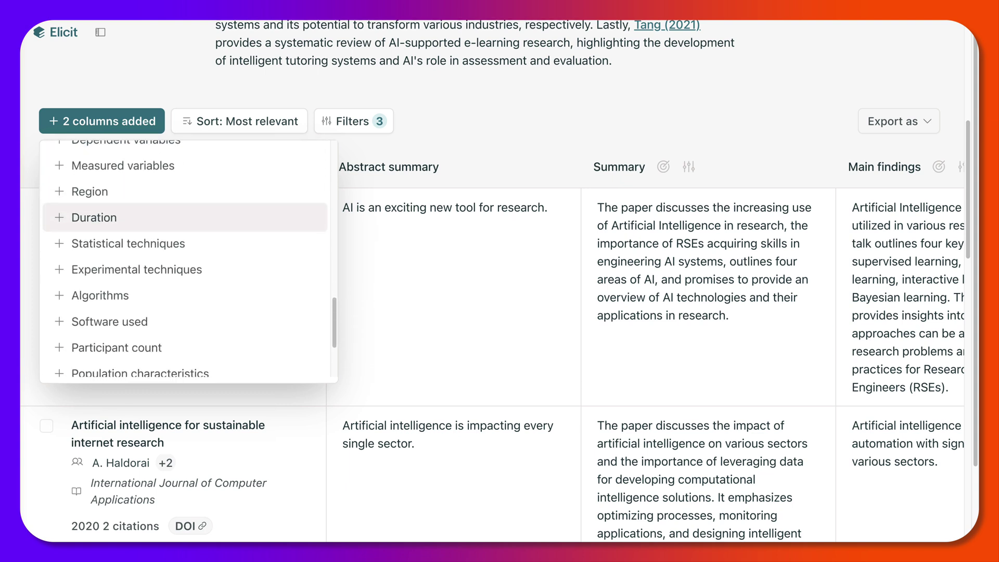
pyautogui.press('Up')
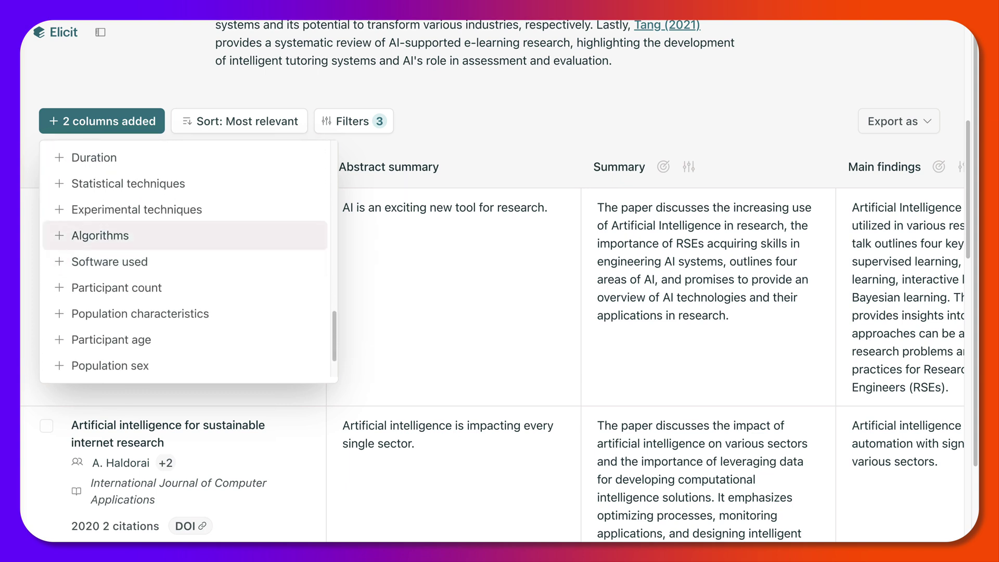
pyautogui.press('Up')
pyautogui.press('Down')
pyautogui.press('Down')
pyautogui.press('Down')
pyautogui.press('Down')
pyautogui.press('Down')
pyautogui.press('Down')
pyautogui.press('Down')
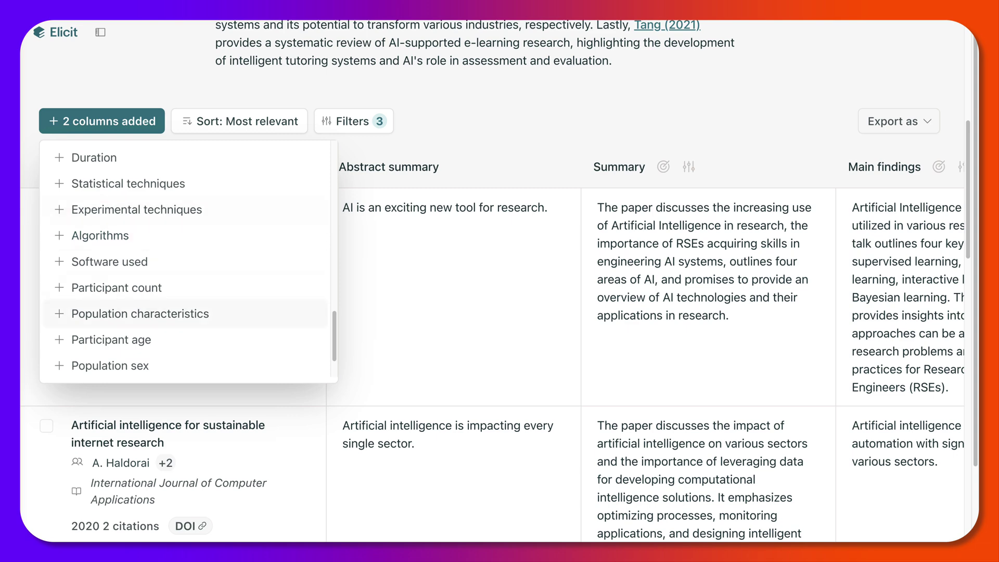
pyautogui.press('Up')
pyautogui.press('Up')
pyautogui.press('Up')
pyautogui.press('Up')
pyautogui.press('Up')
pyautogui.press('Up')
pyautogui.press('Down')
pyautogui.press('Down')
pyautogui.press('Down')
pyautogui.press('Down')
pyautogui.press('Down')
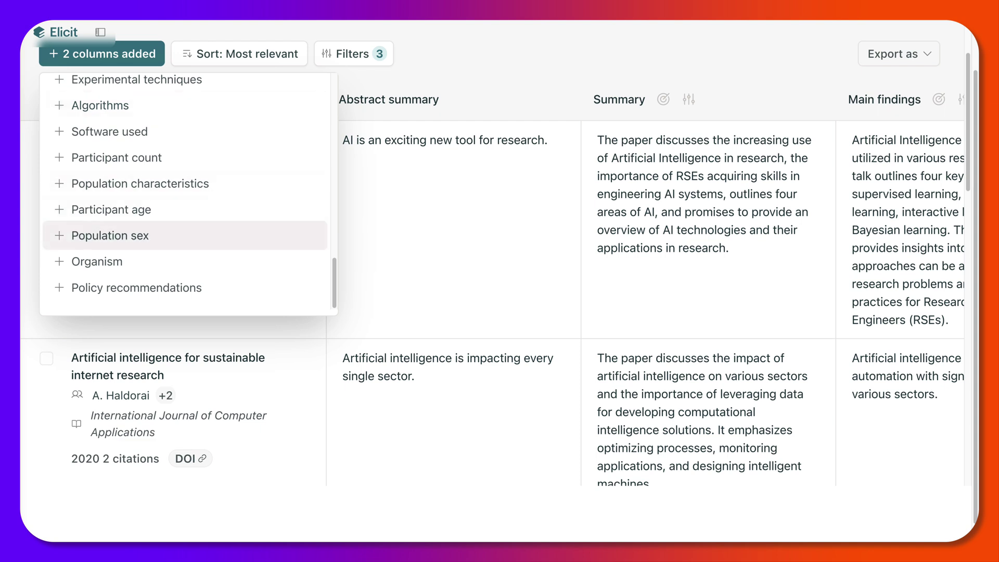
pyautogui.press('Down')
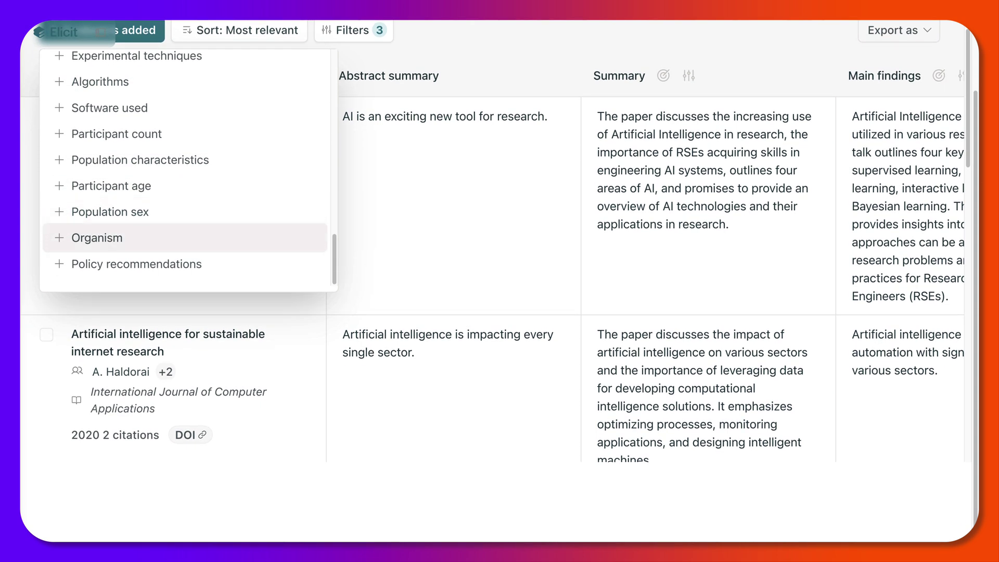
pyautogui.press('Up')
pyautogui.press('Up')
pyautogui.press('Up')
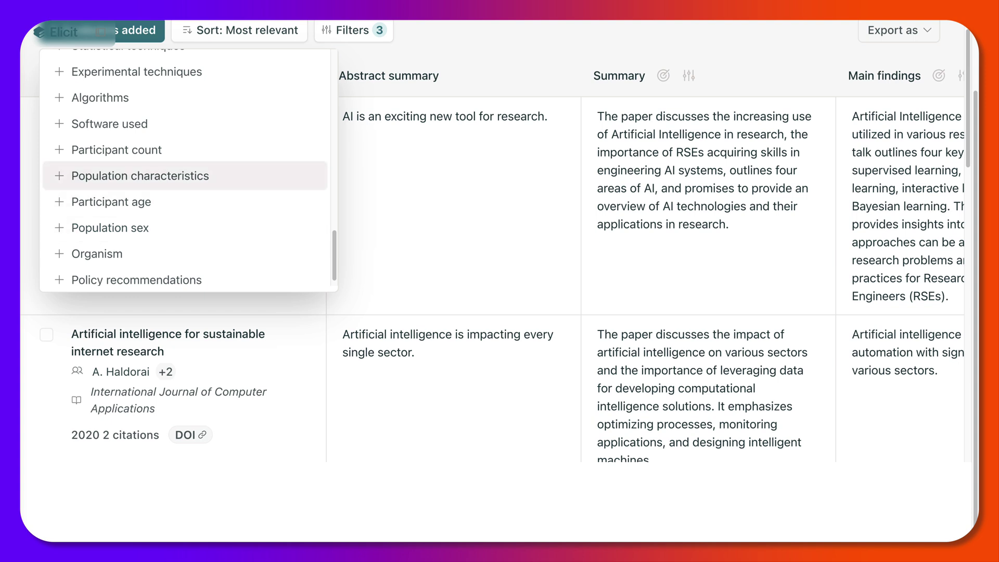
pyautogui.press('Down')
pyautogui.press('Down')
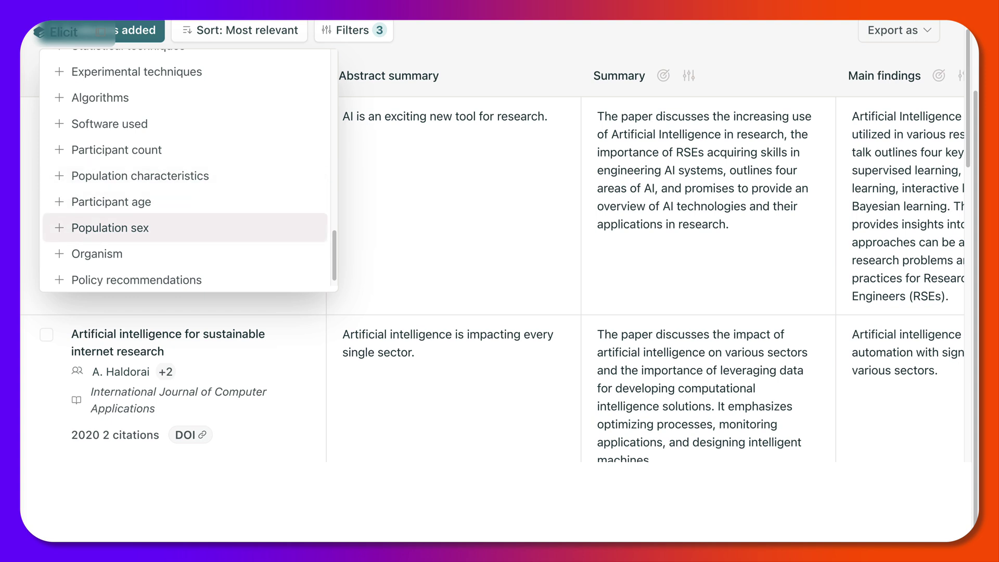
pyautogui.press('Up')
pyautogui.press('Up')
pyautogui.press('Up')
pyautogui.press('Up')
pyautogui.press('Up')
pyautogui.press('Up')
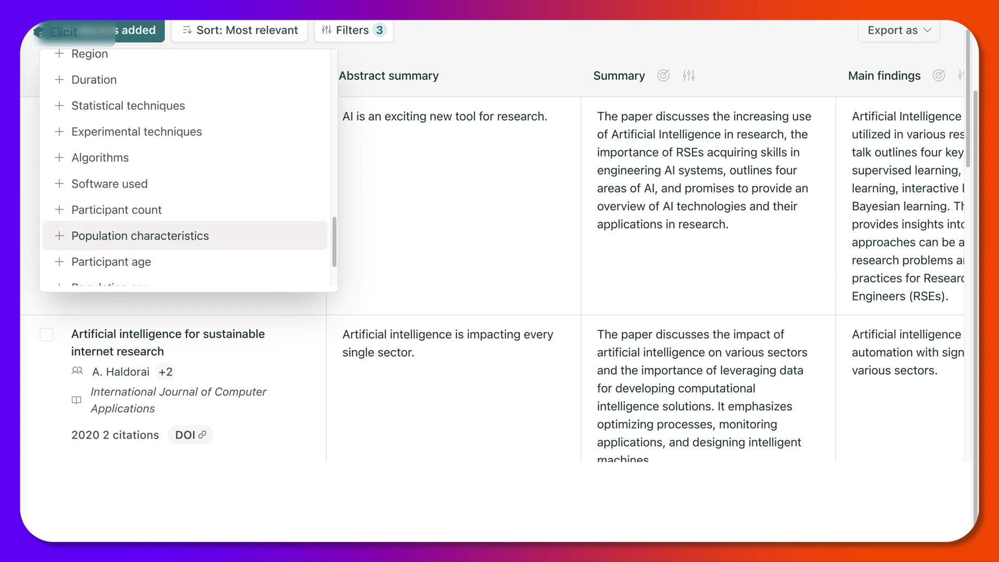
# Add the Future research and Research gaps columns to the results table.
pyautogui.scroll(1, 185, 170)
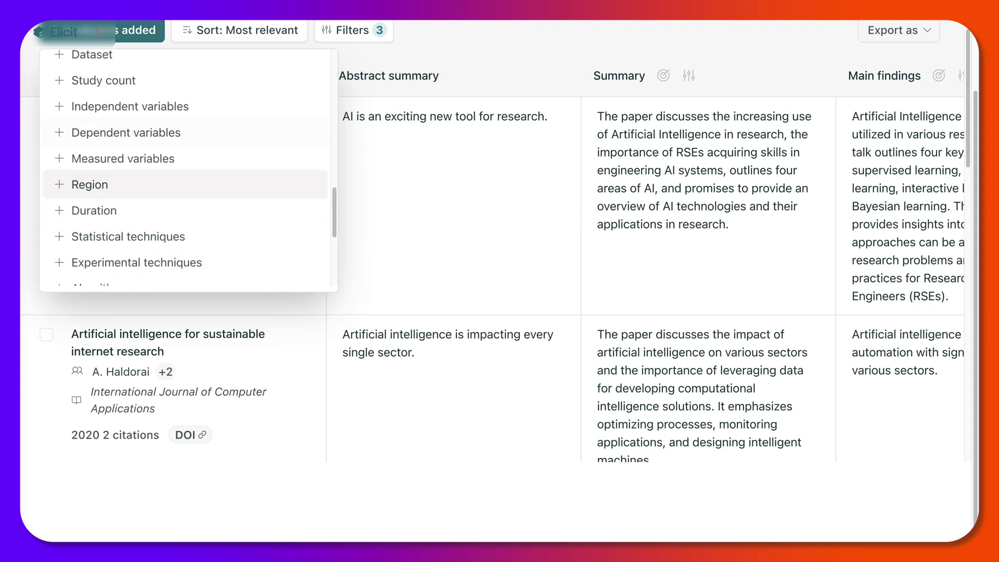
pyautogui.press('Up')
pyautogui.press('Up')
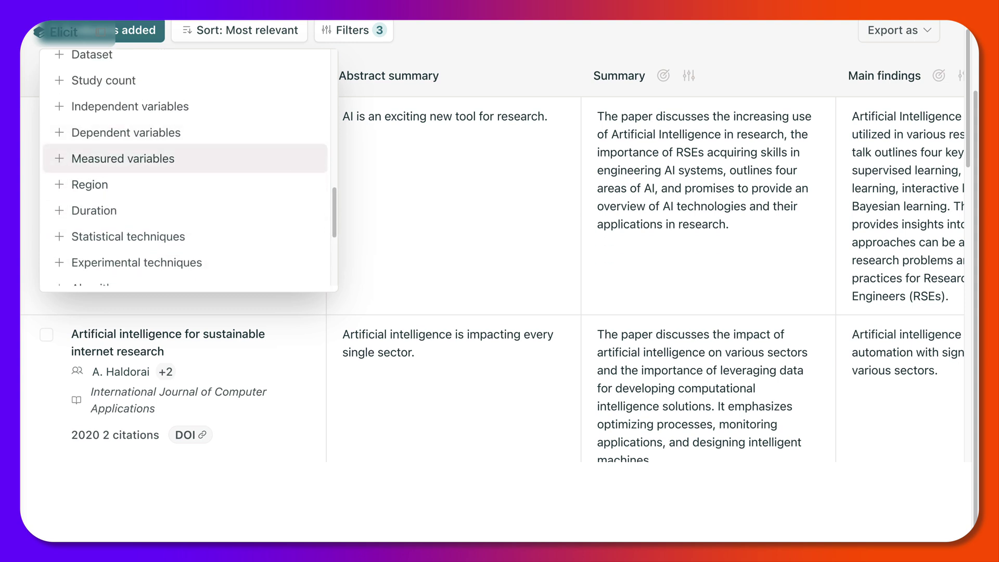
pyautogui.press('Up')
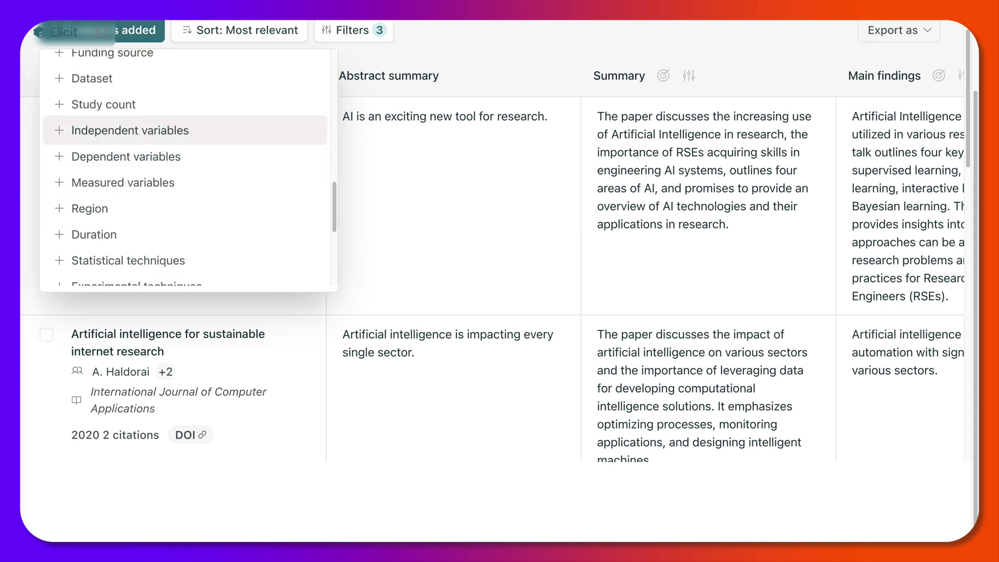
pyautogui.scroll(1, 185, 167)
pyautogui.press('Up')
pyautogui.press('Down')
pyautogui.scroll(2, 185, 168)
pyautogui.press('Up')
pyautogui.press('Up')
pyautogui.press('Up')
pyautogui.press('Up')
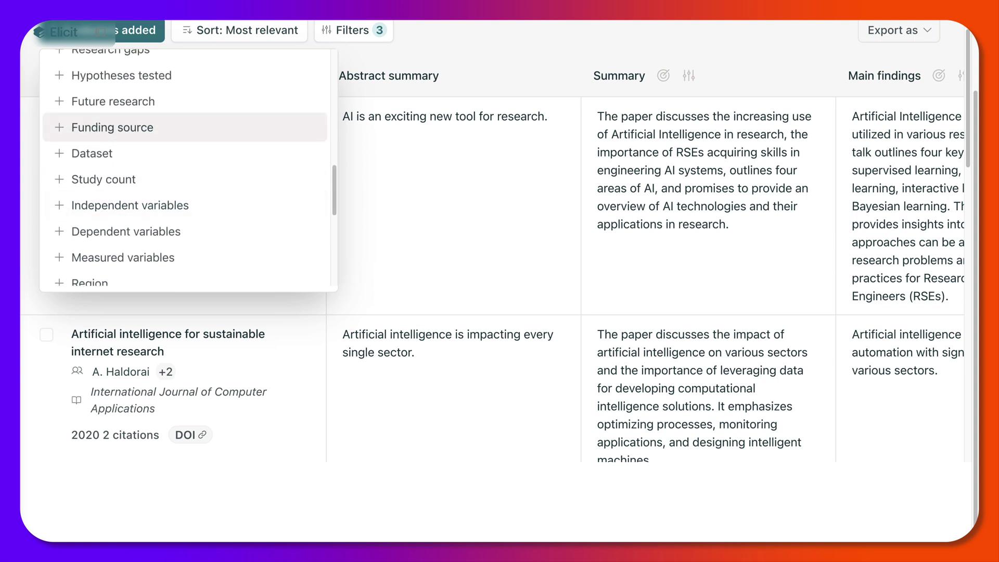
pyautogui.press('Up')
pyautogui.scroll(1, 185, 167)
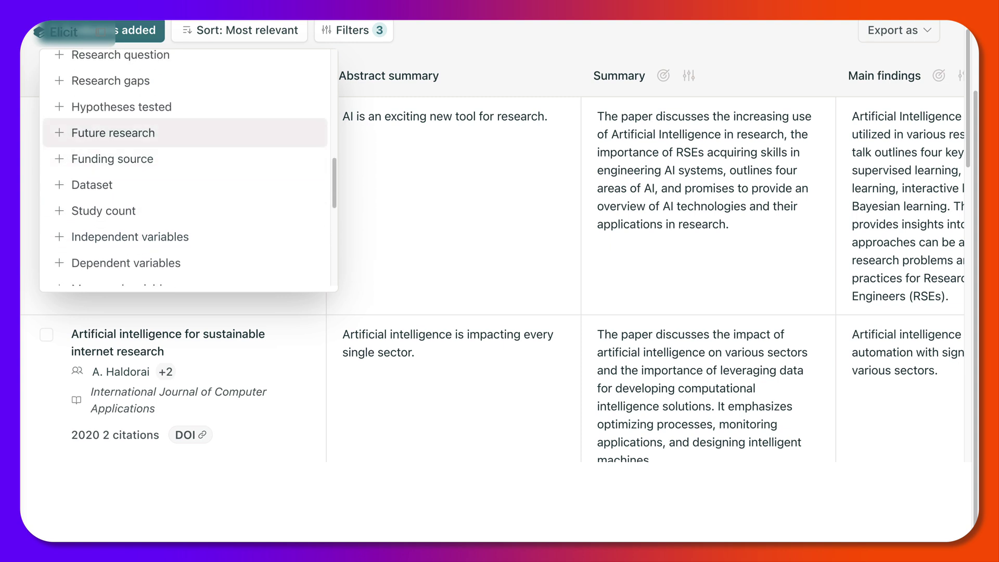
pyautogui.click(113, 133)
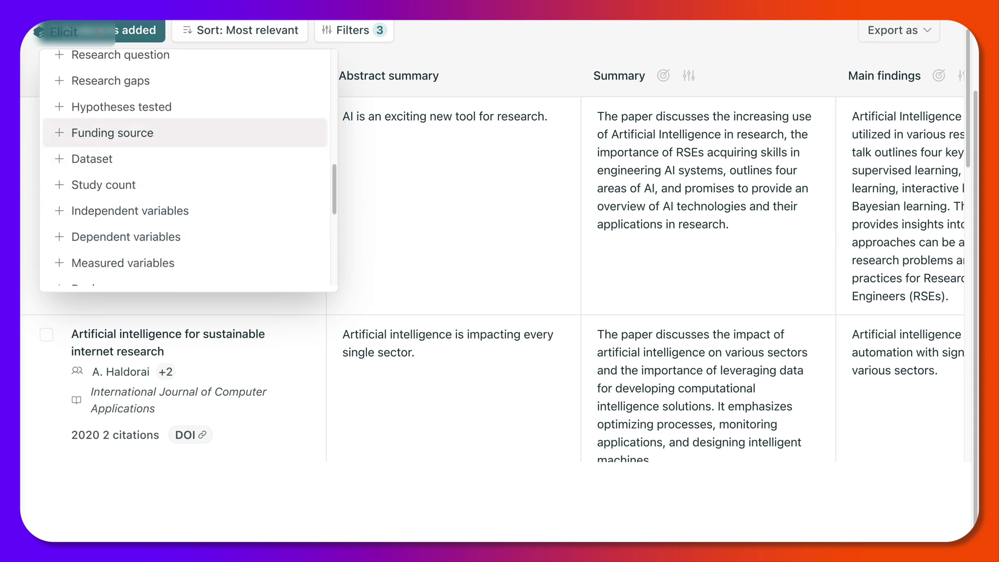
pyautogui.click(110, 81)
# Look over the remaining column options, such as Study design, Limitations and Outcome measured, and close the column list.
pyautogui.press('Down')
pyautogui.press('Up')
pyautogui.scroll(2, 185, 168)
pyautogui.press('Up')
pyautogui.press('Up')
pyautogui.press('Up')
pyautogui.press('Up')
pyautogui.scroll(2, 185, 168)
pyautogui.press('Up')
pyautogui.press('Up')
pyautogui.press('Up')
pyautogui.scroll(1, 184, 167)
pyautogui.scroll(1, 185, 167)
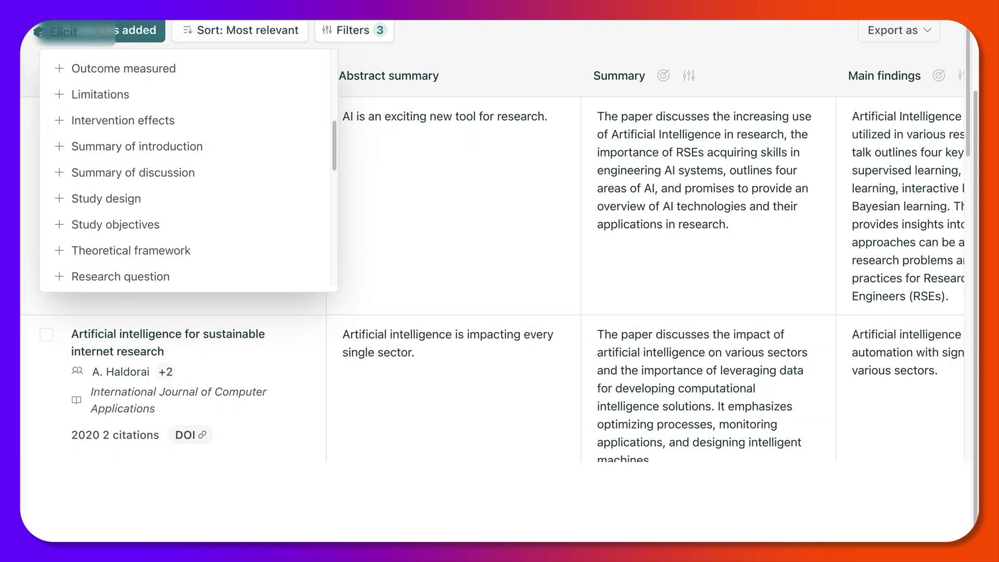
pyautogui.click(135, 30)
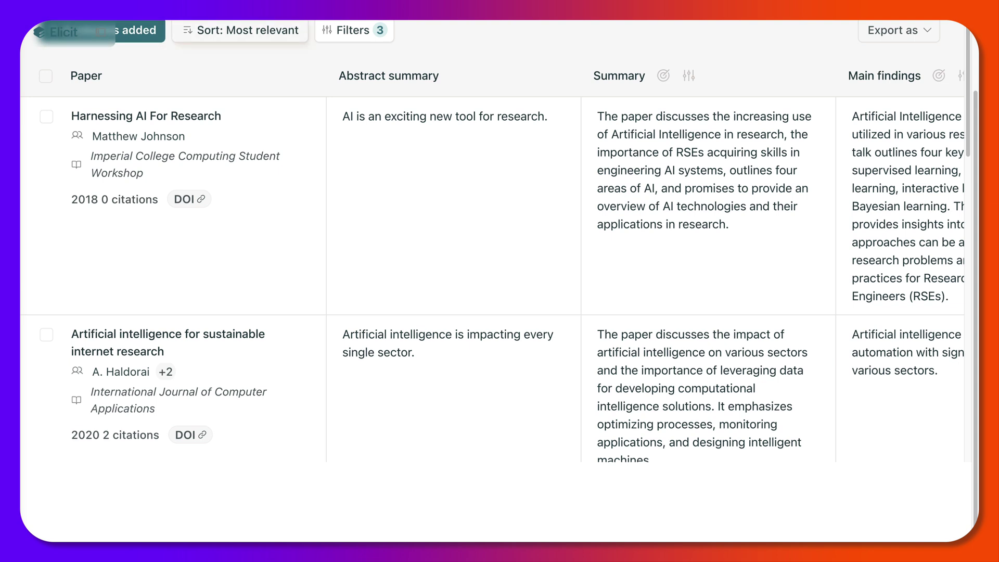
# Sort the papers in the results table by Most recent.
pyautogui.click(240, 30)
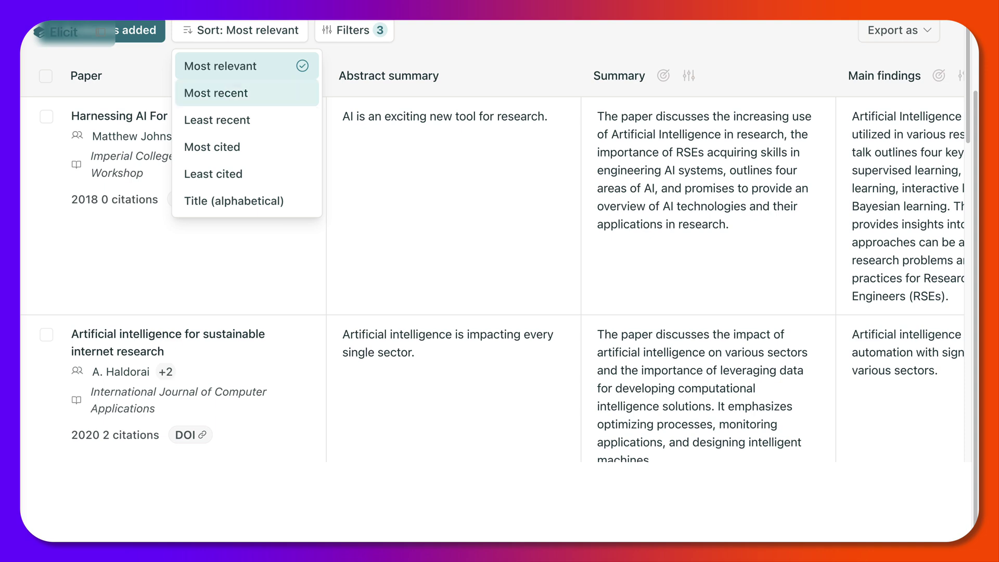
pyautogui.click(216, 94)
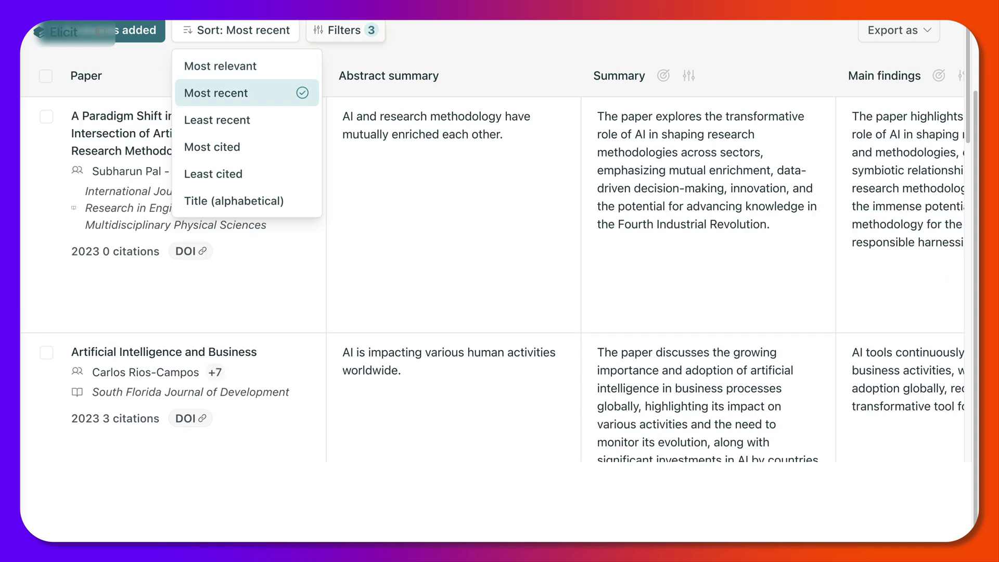
pyautogui.press('Escape')
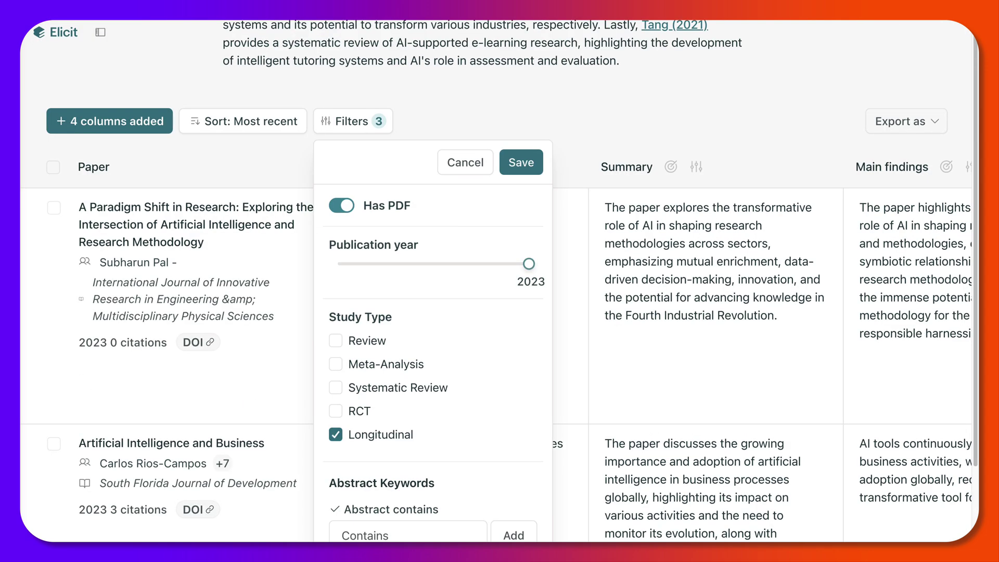
# Review the results filters for PDF, publication year, study type and abstract keywords, and leave them without saving.
pyautogui.scroll(-2, 500, 281)
pyautogui.scroll(2, 499, 281)
pyautogui.scroll(-3, 500, 281)
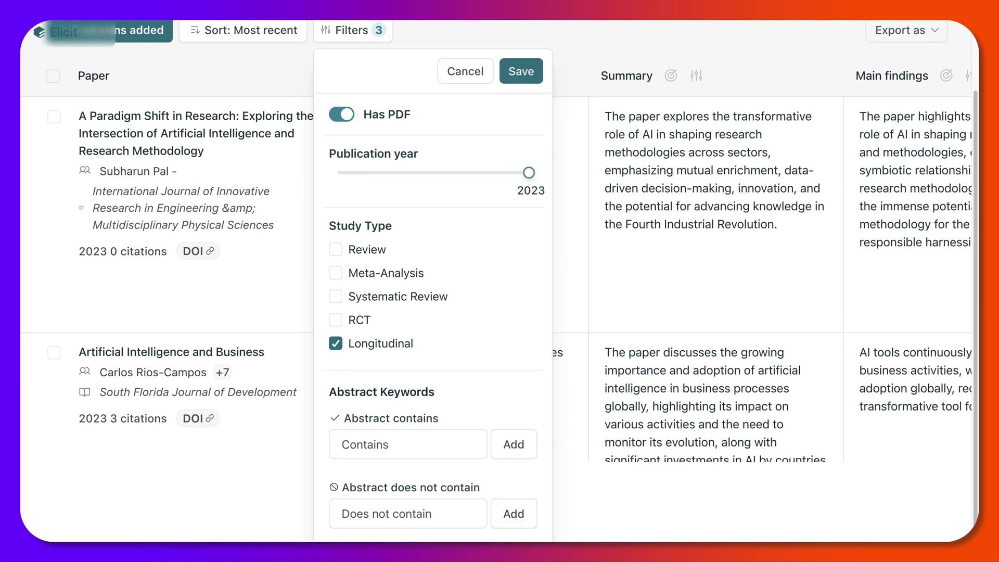
pyautogui.scroll(2, 499, 281)
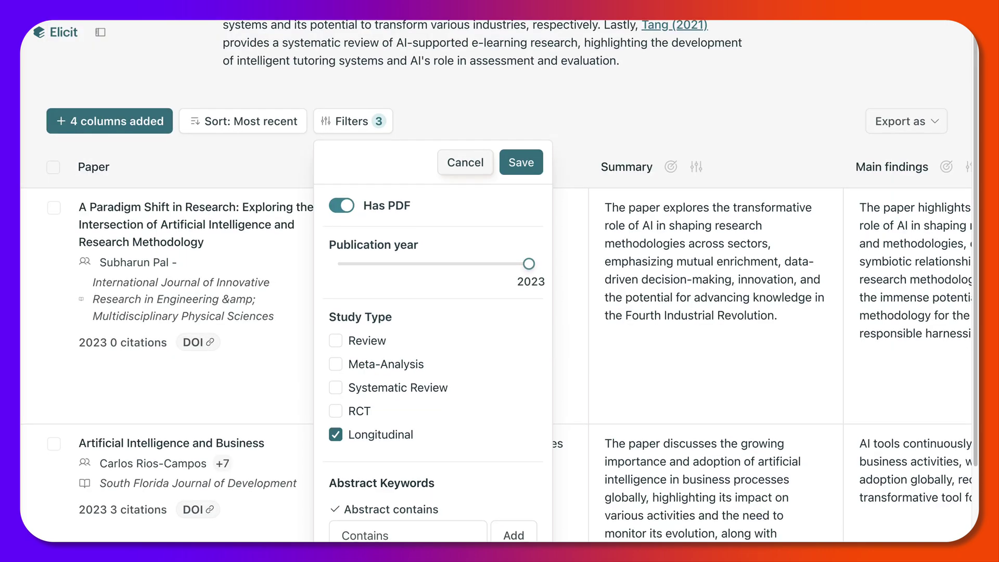
pyautogui.click(465, 162)
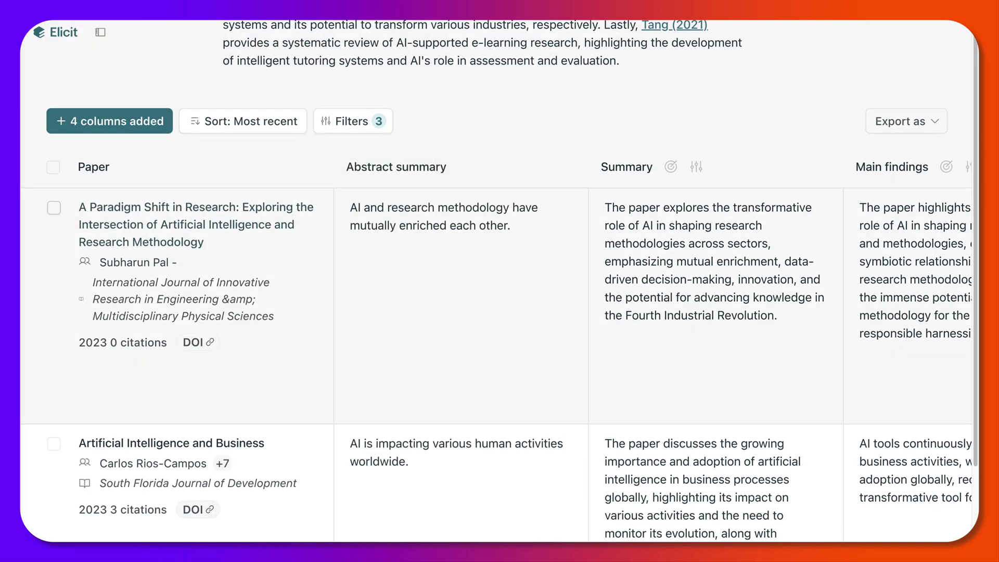
# Check the export options and view the extracted details and text of the paper "A Paradigm Shift in Research".
pyautogui.scroll(-2, 198, 423)
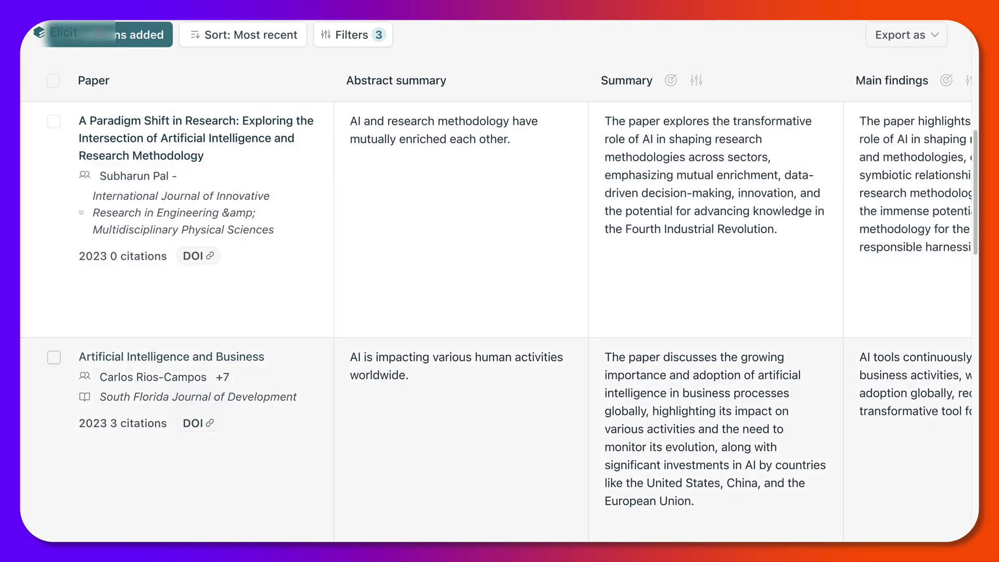
pyautogui.scroll(1, 500, 281)
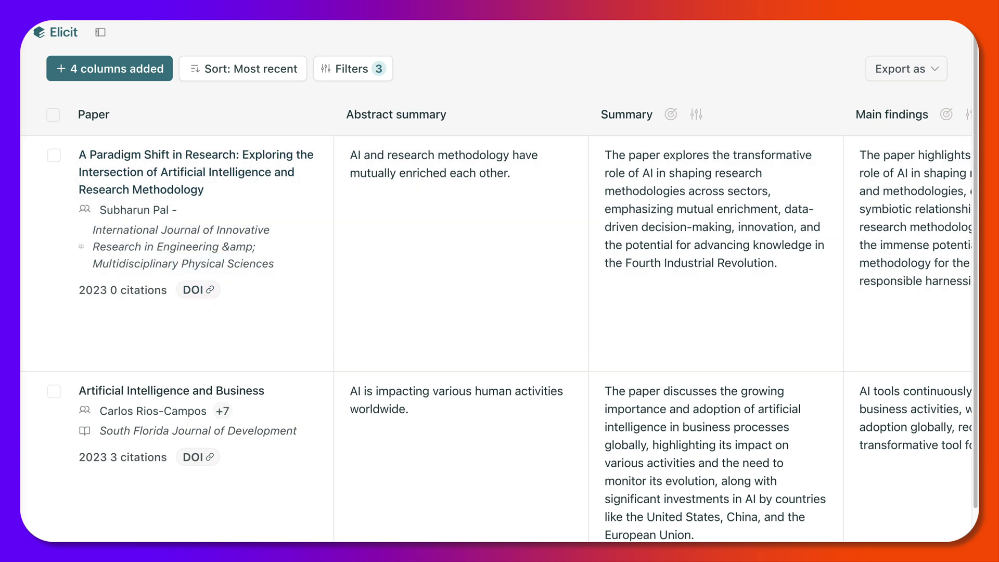
pyautogui.click(906, 69)
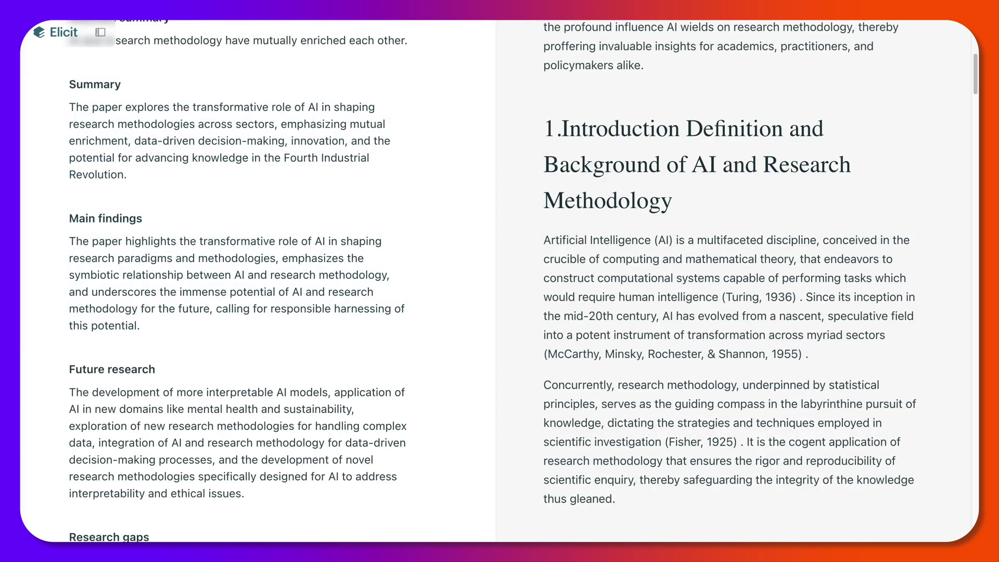
pyautogui.scroll(3, 500, 281)
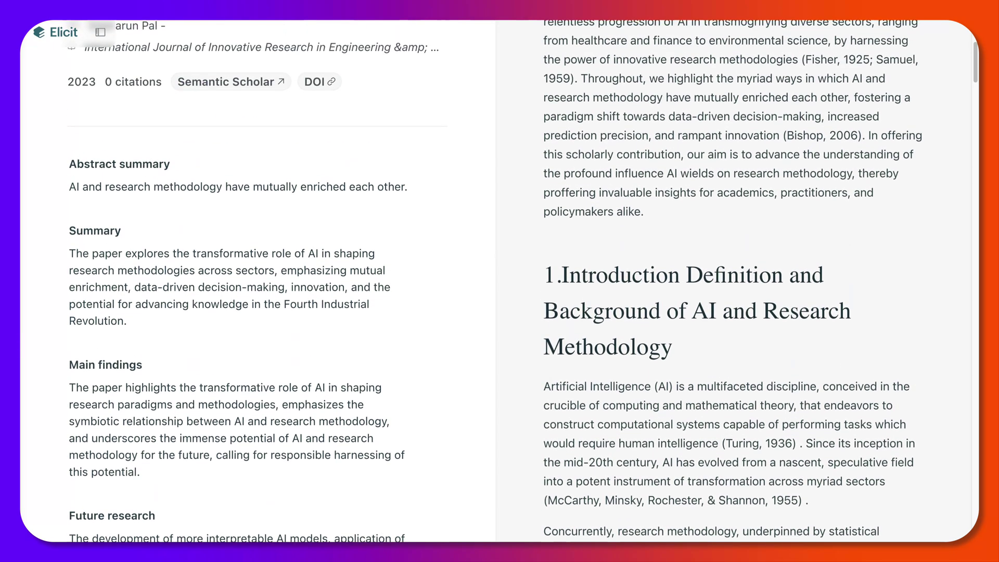
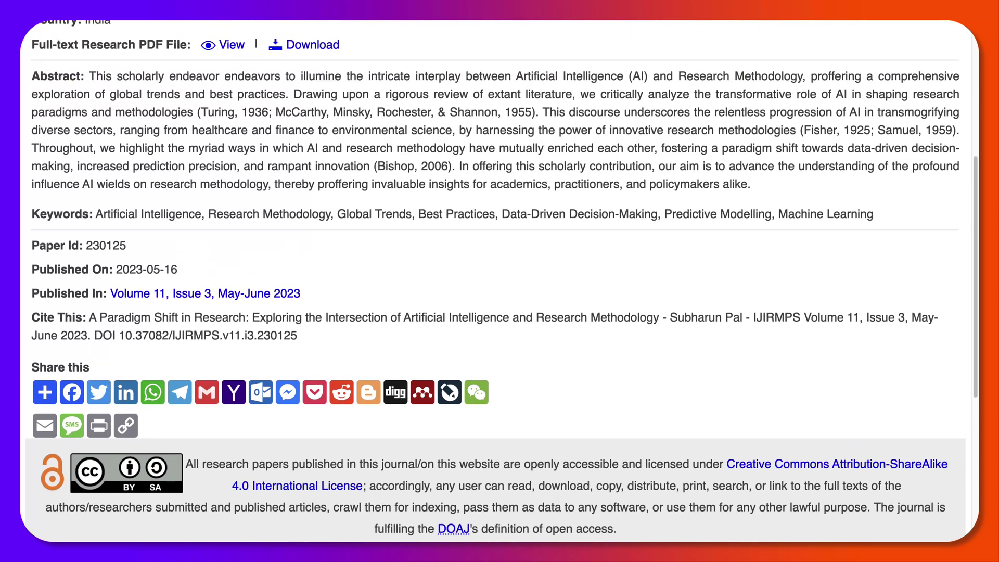
pyautogui.scroll(5, 501, 281)
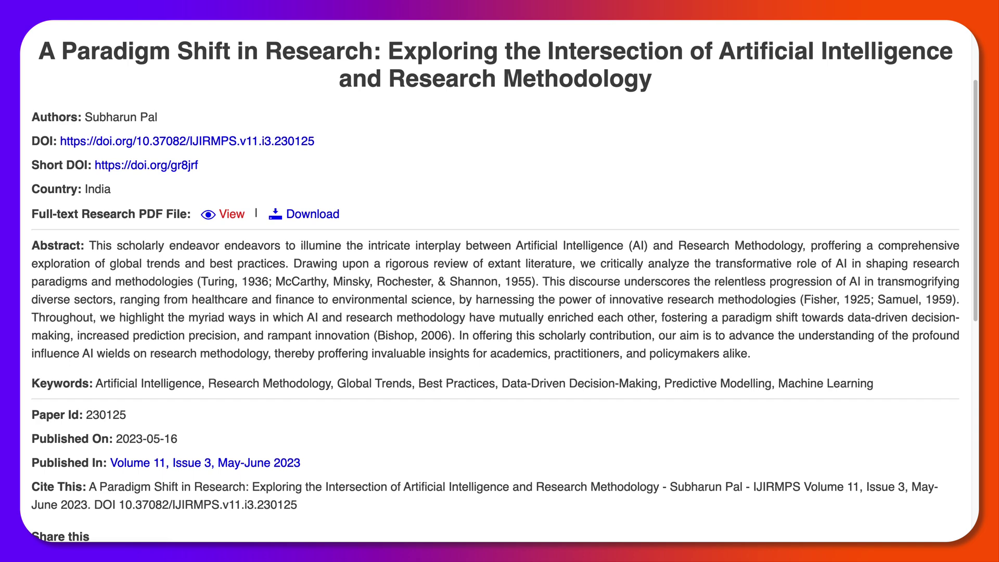
# View the full-text PDF of "A Paradigm Shift in Research" and read through its abstract and introduction.
pyautogui.click(231, 214)
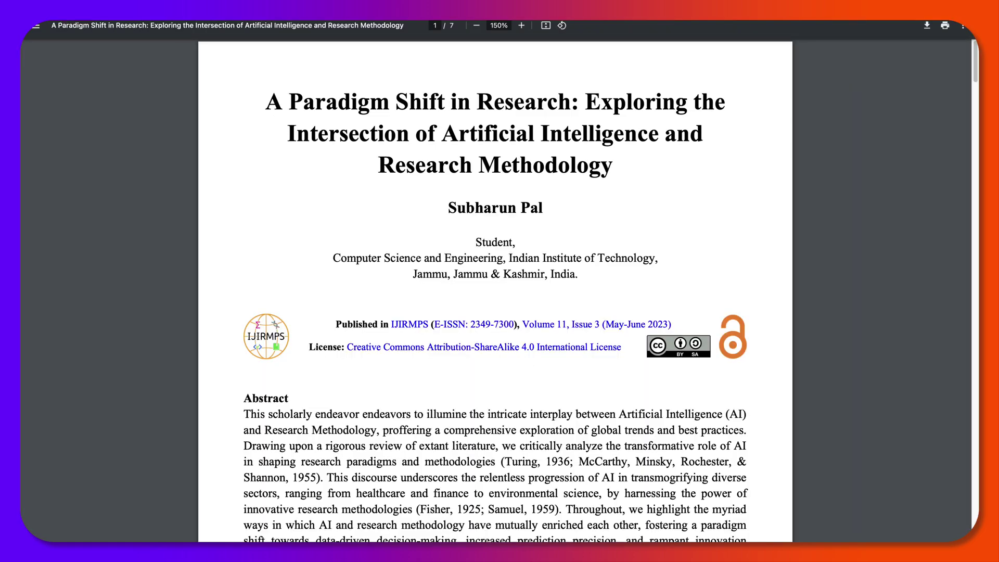
pyautogui.scroll(-3, 495, 291)
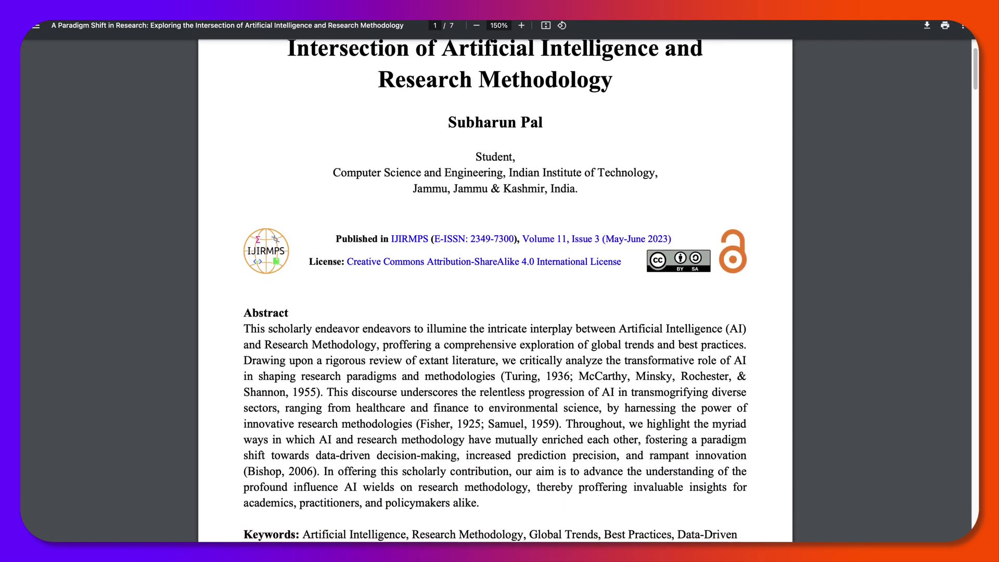
pyautogui.scroll(-3, 495, 291)
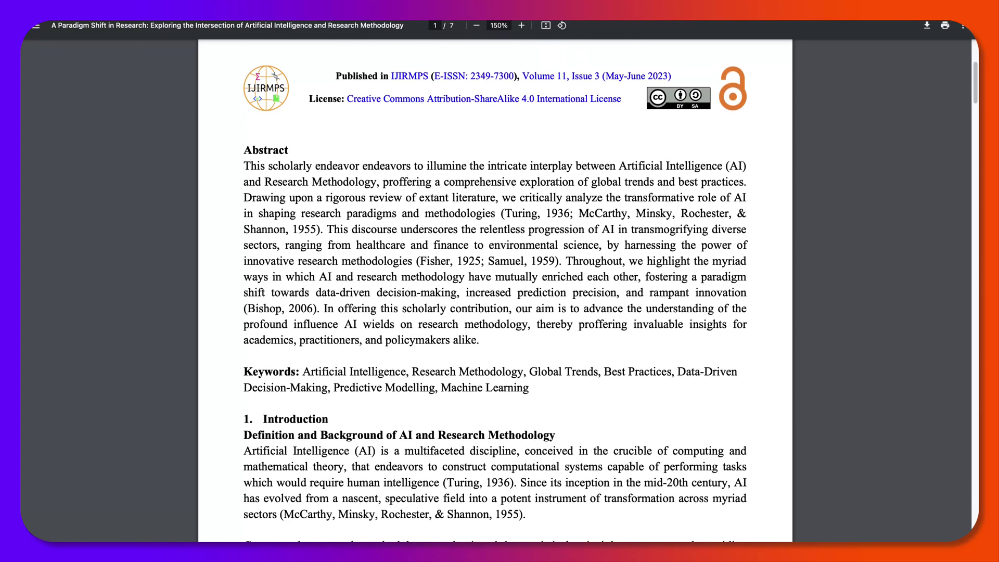
pyautogui.scroll(-10, 495, 291)
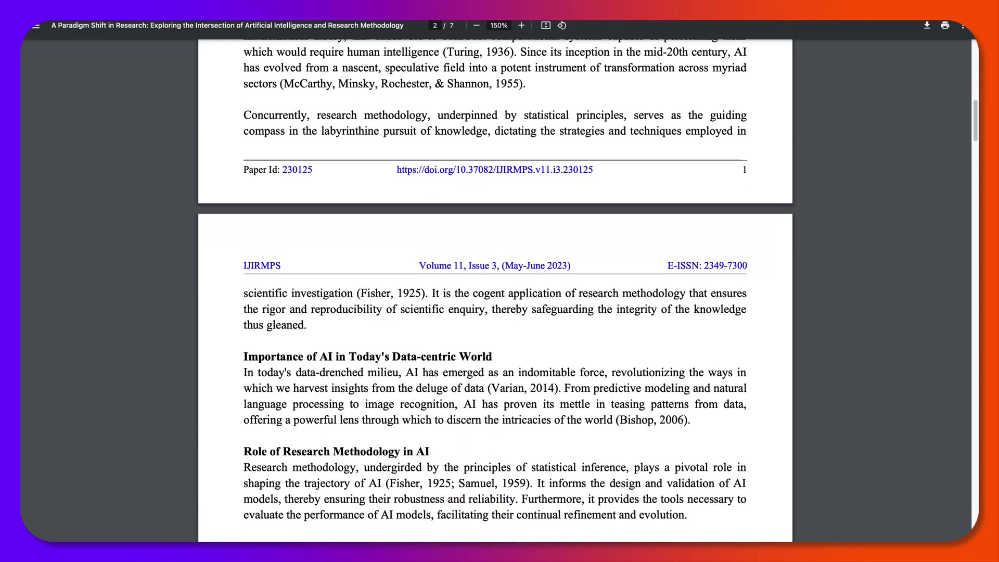
pyautogui.scroll(15, 496, 291)
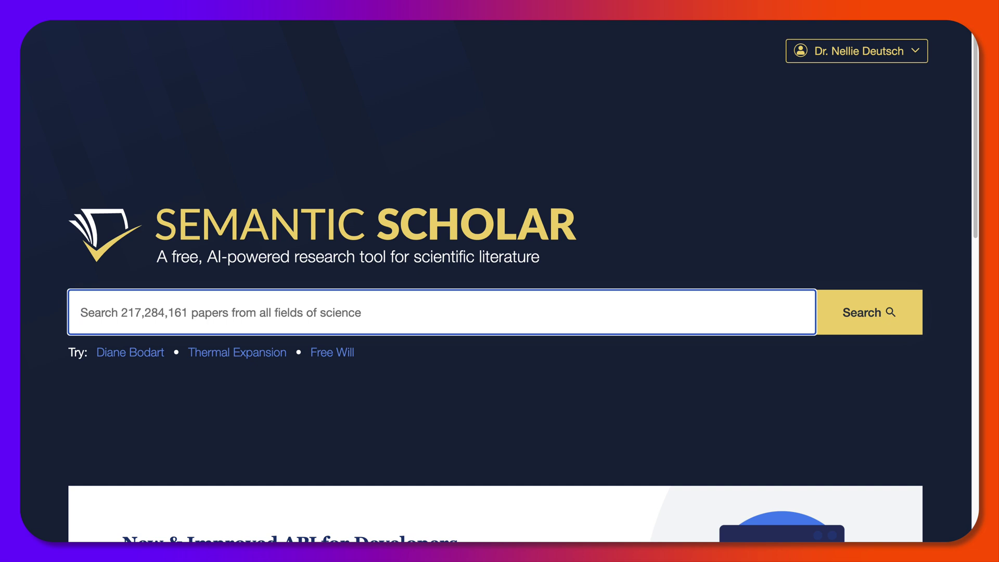
# Search Semantic Scholar for "A Paradigm Shift in Research: Exploring the Intersection of Artificial Intelligence and Research Methodology".
pyautogui.write('A Paradigm Shift in Research: Exploring the Intersection of Artificial Intelligence and Research Methodology')
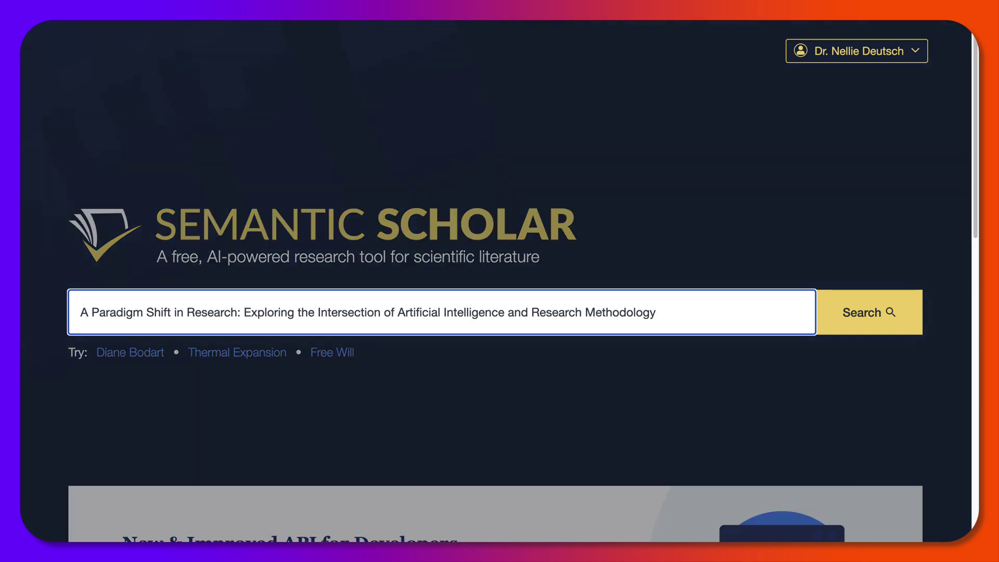
pyautogui.press('Return')
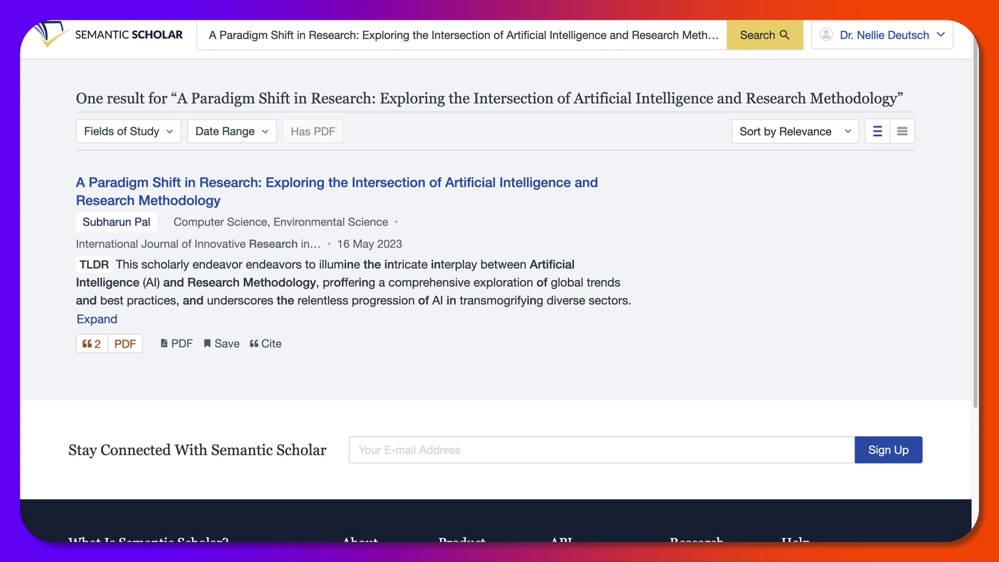
pyautogui.moveTo(91, 343)
# Open the citation of the found paper and look at its MLA, Chicago and BibTeX formats.
pyautogui.click(265, 344)
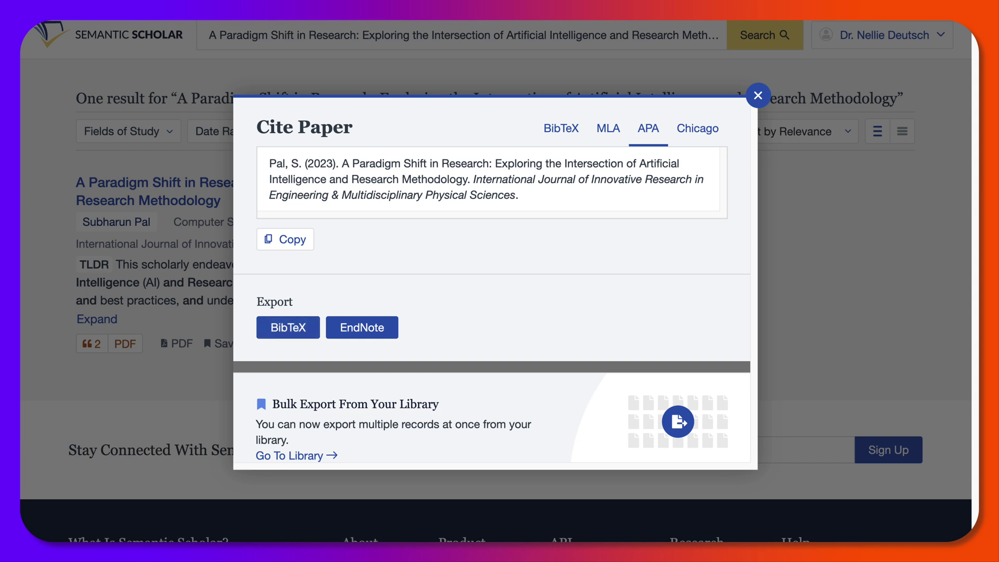
pyautogui.click(607, 128)
pyautogui.click(697, 128)
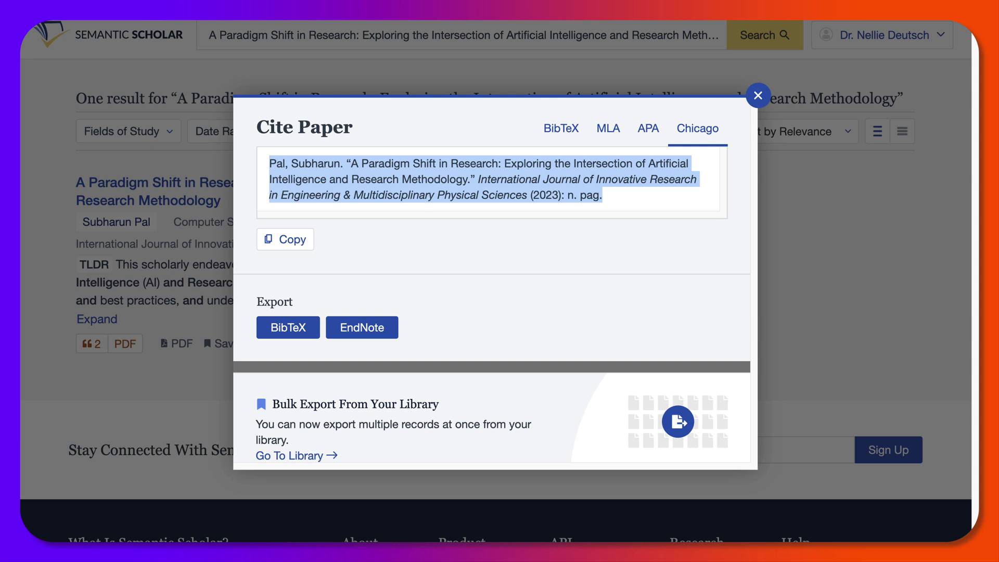
pyautogui.click(560, 128)
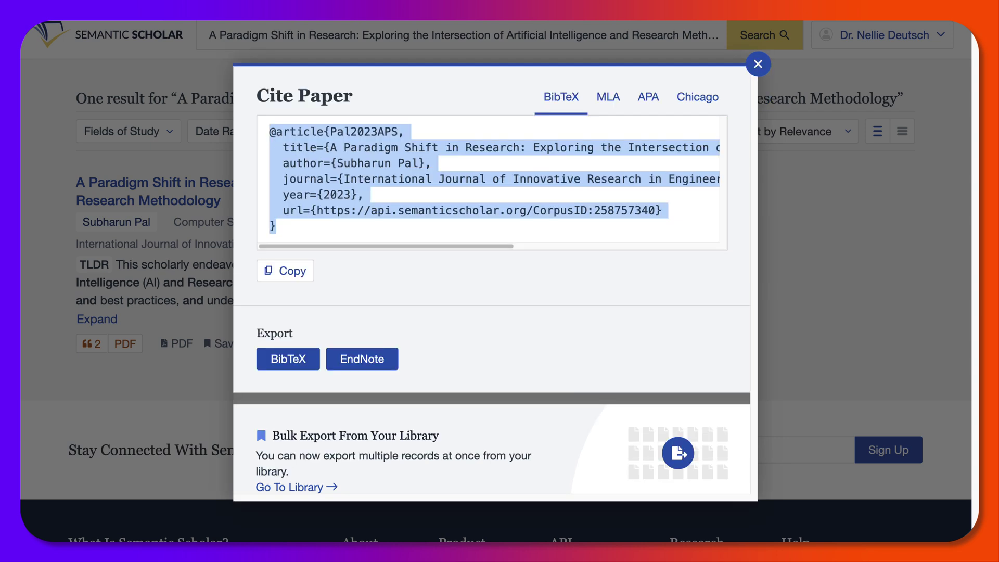
# Copy the paper's citation in APA format and close the citation window.
pyautogui.click(648, 97)
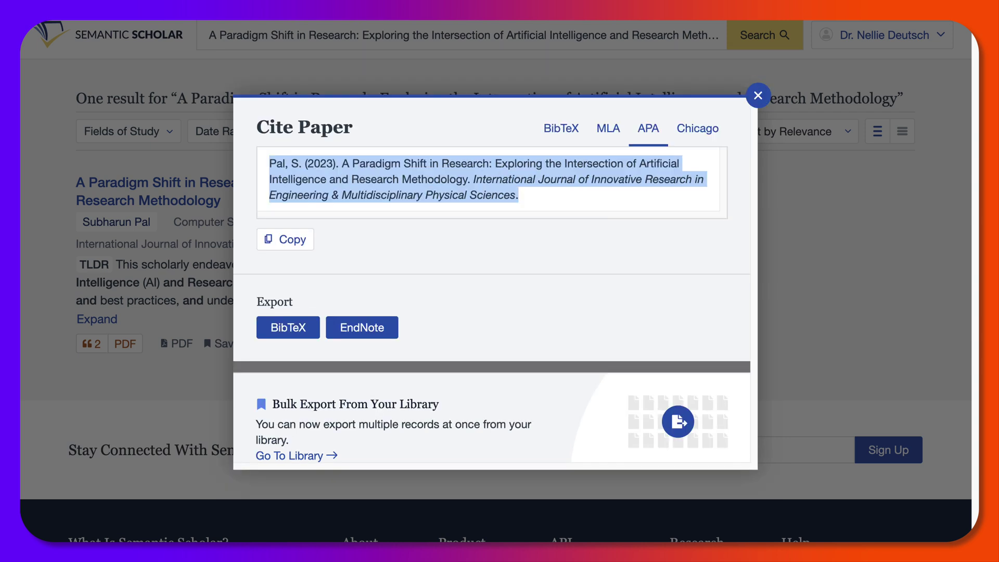
pyautogui.rightClick(407, 175)
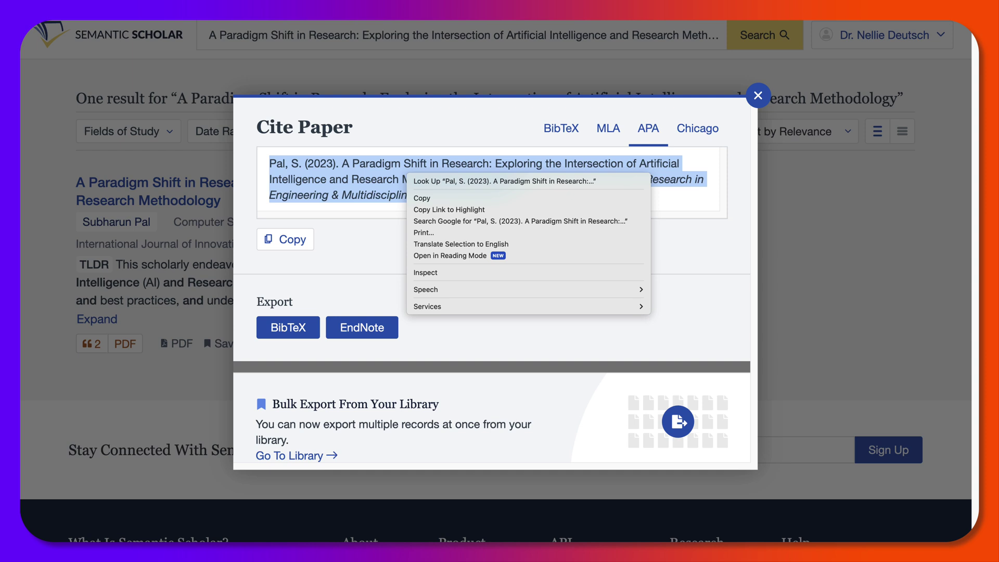
pyautogui.click(285, 239)
pyautogui.click(284, 239)
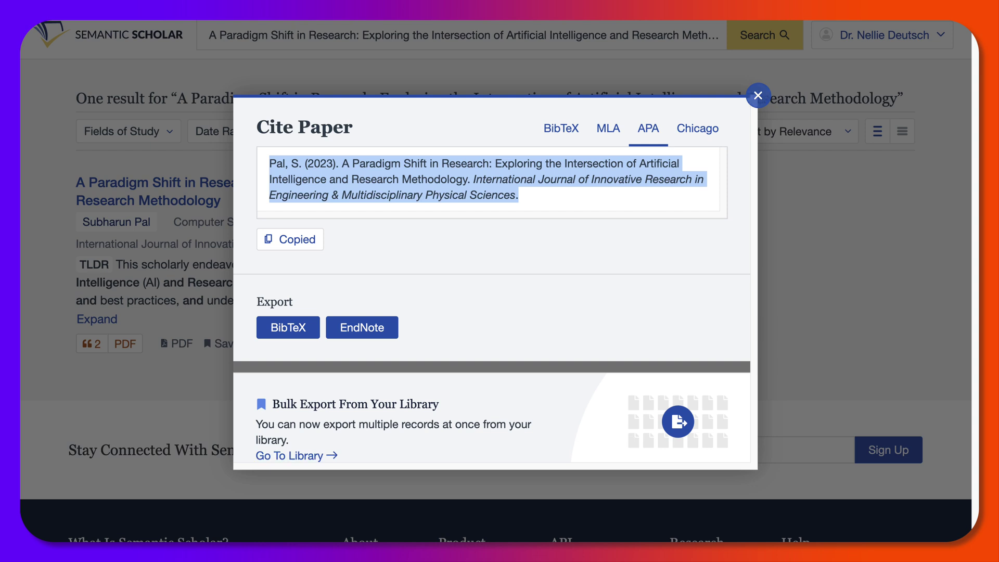
pyautogui.click(758, 95)
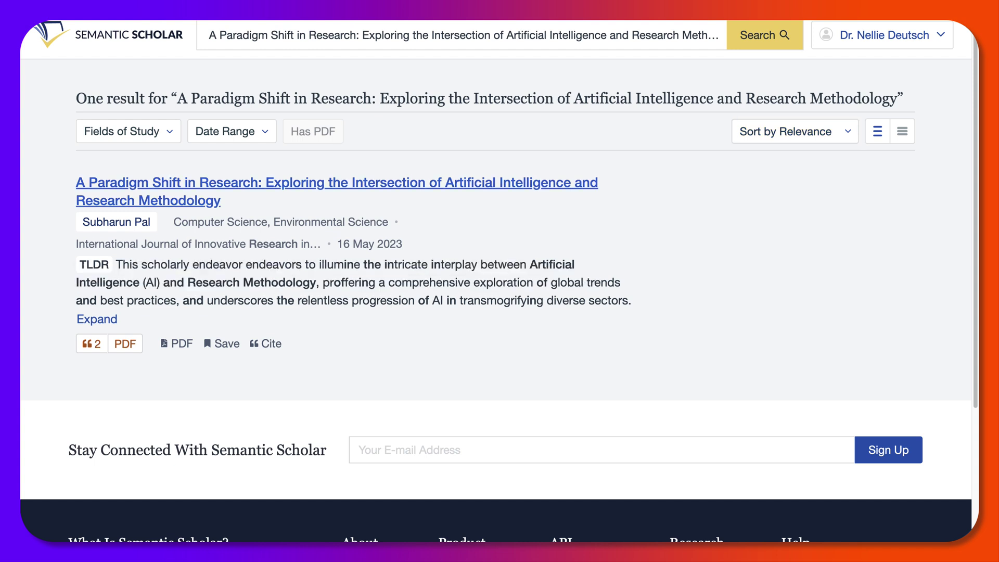
# Open the paper's Semantic Scholar record, and return to the top of its details page in Elicit.
pyautogui.click(338, 184)
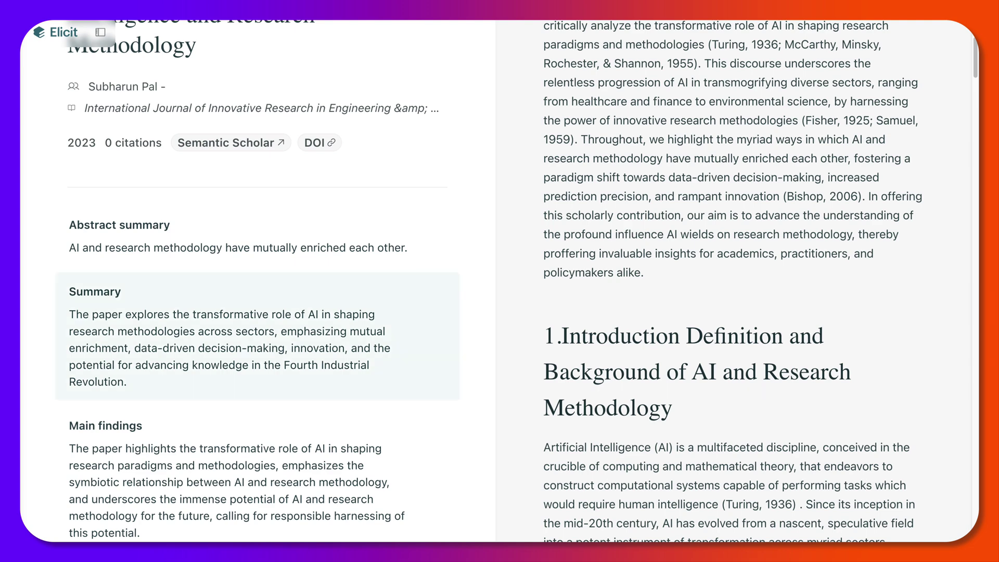
pyautogui.scroll(3, 250, 338)
pyautogui.scroll(4, 500, 281)
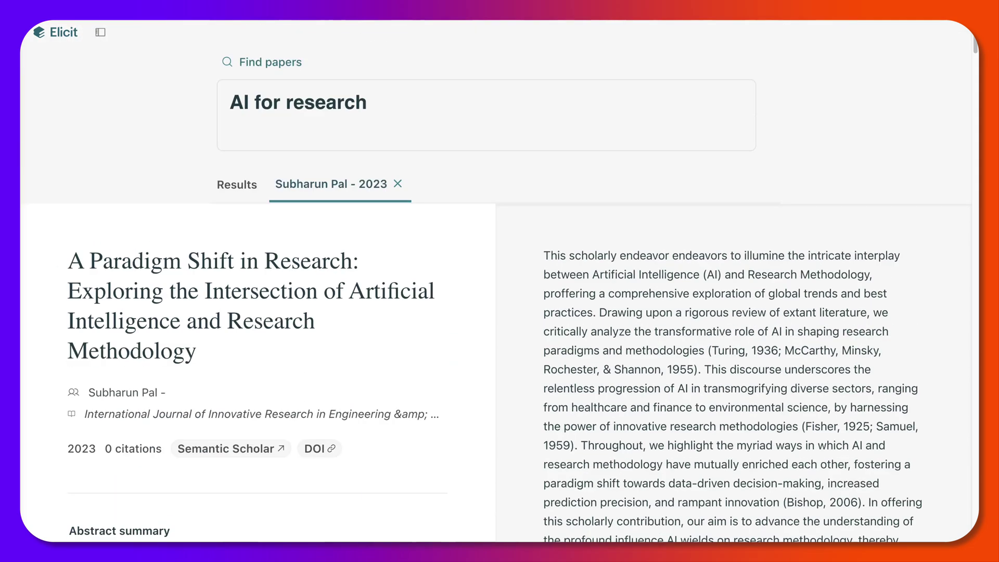